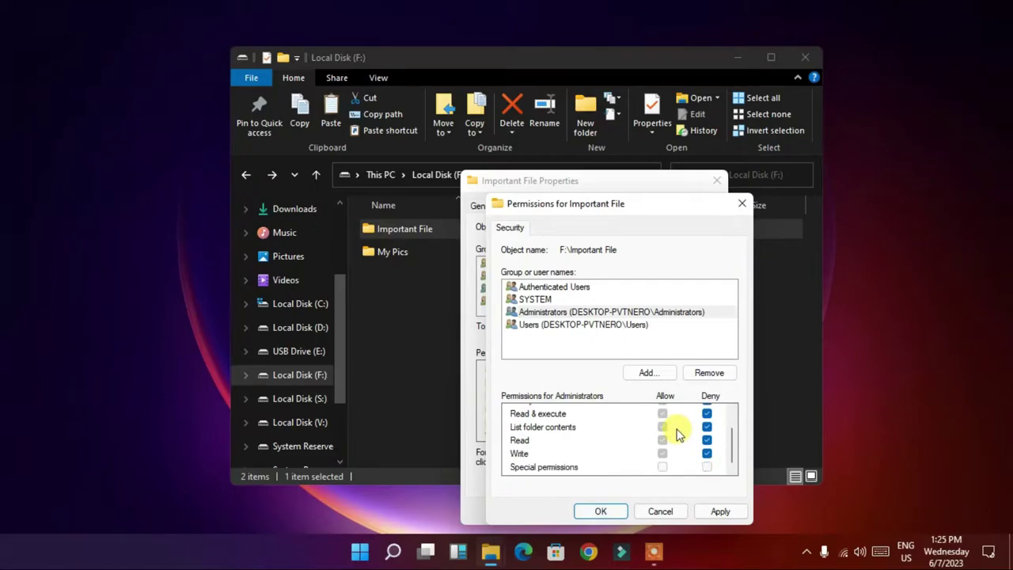
Step: Apply the Administrators deny permissions to Important File, accept the warning, and close both dialogs
click(715, 511)
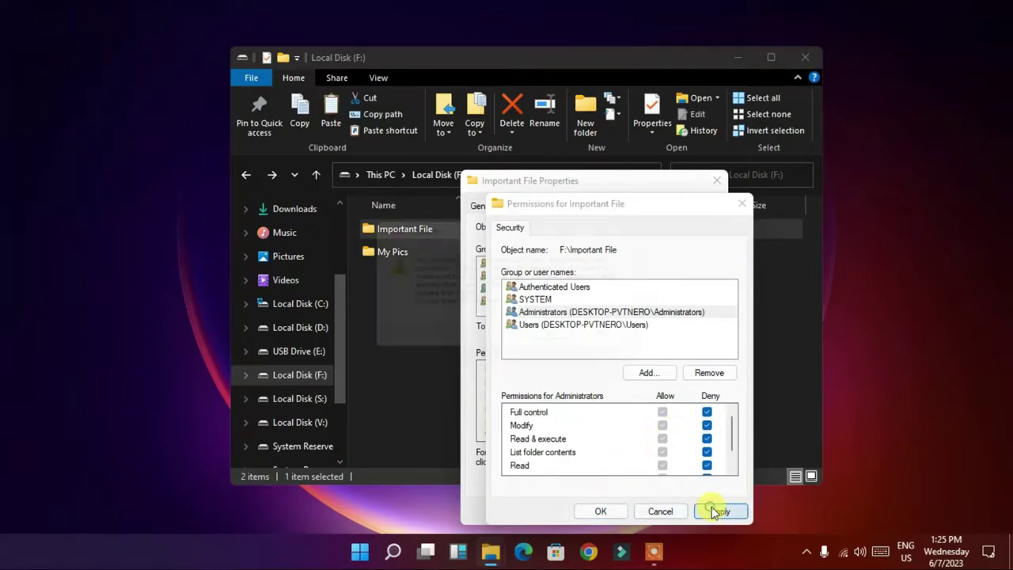
click(566, 343)
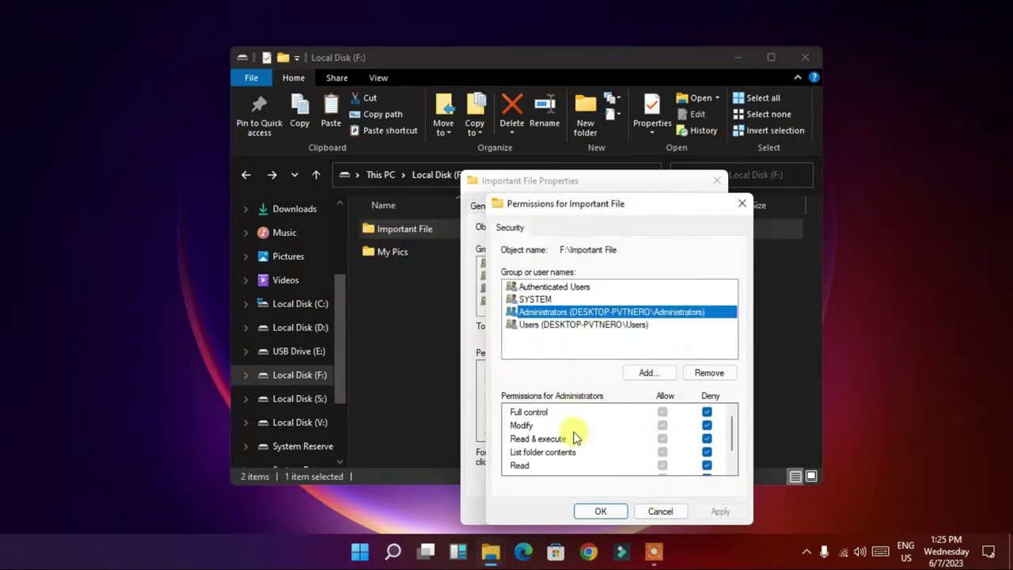
click(599, 511)
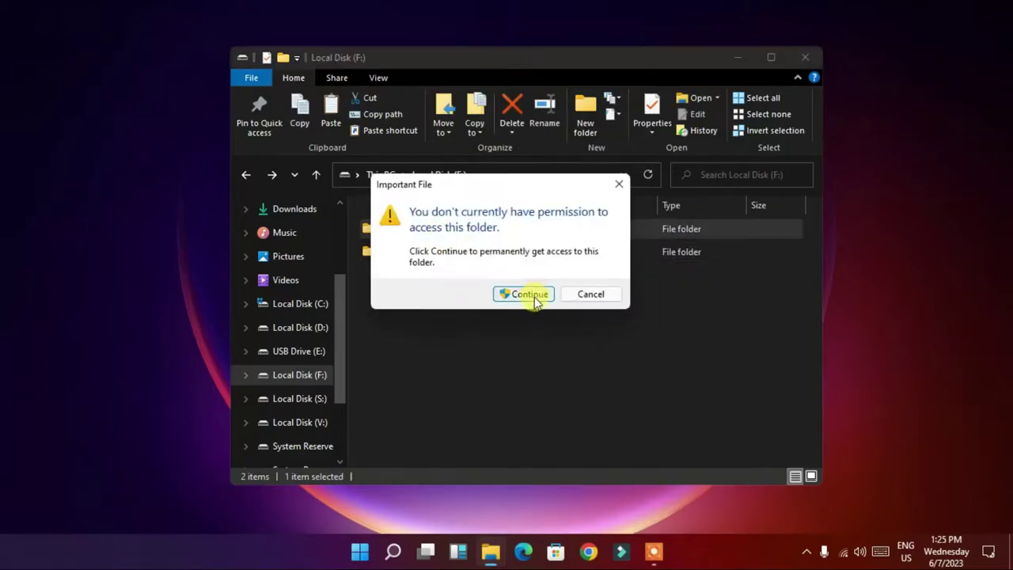
click(528, 294)
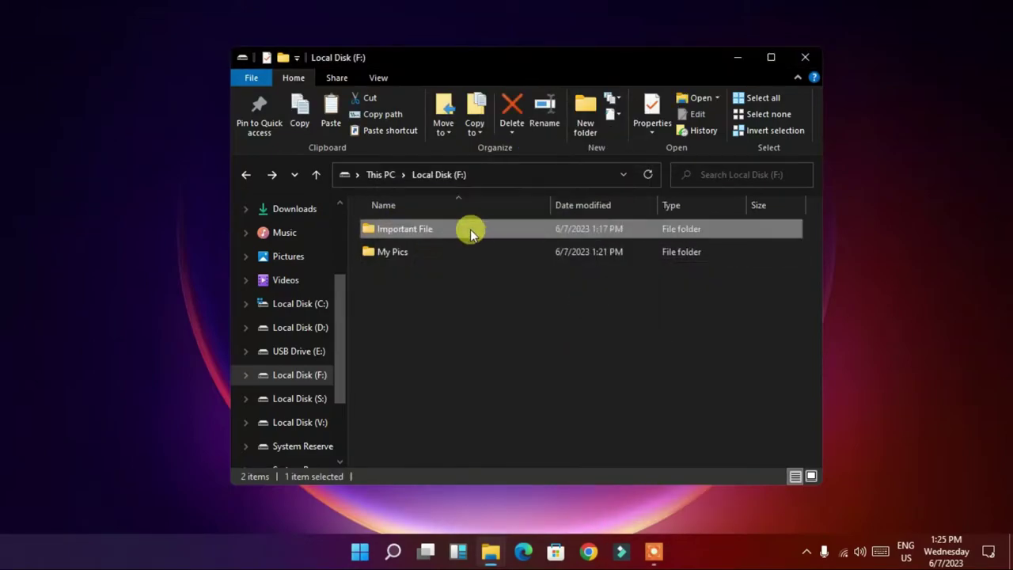
Step: Try opening Important File and renaming it to 'edhfb', getting Access Denied each time
right_click(464, 228)
click(514, 524)
click(708, 181)
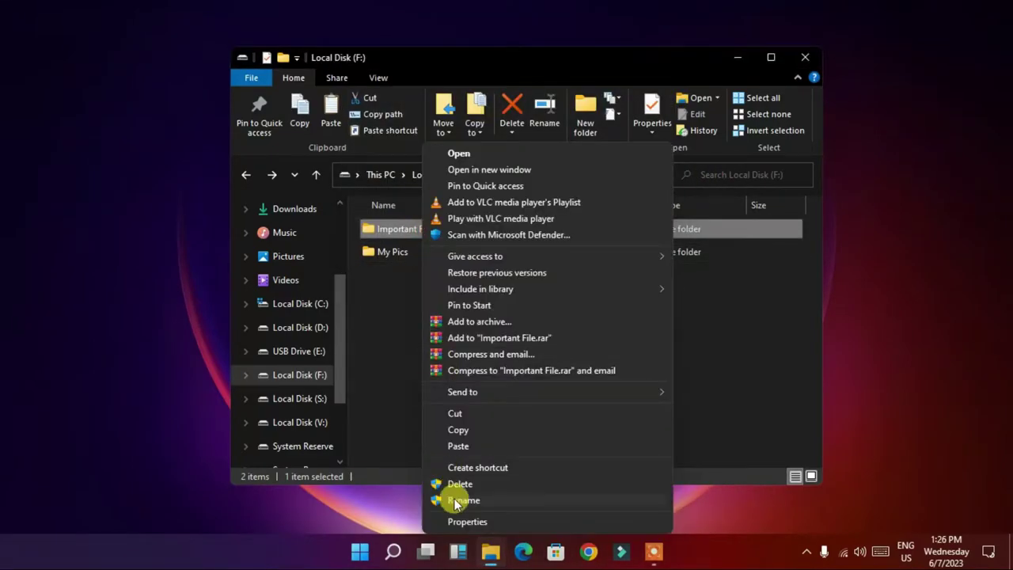
click(440, 499)
text(edhfb)
key(Return)
key(Escape)
right_click(481, 230)
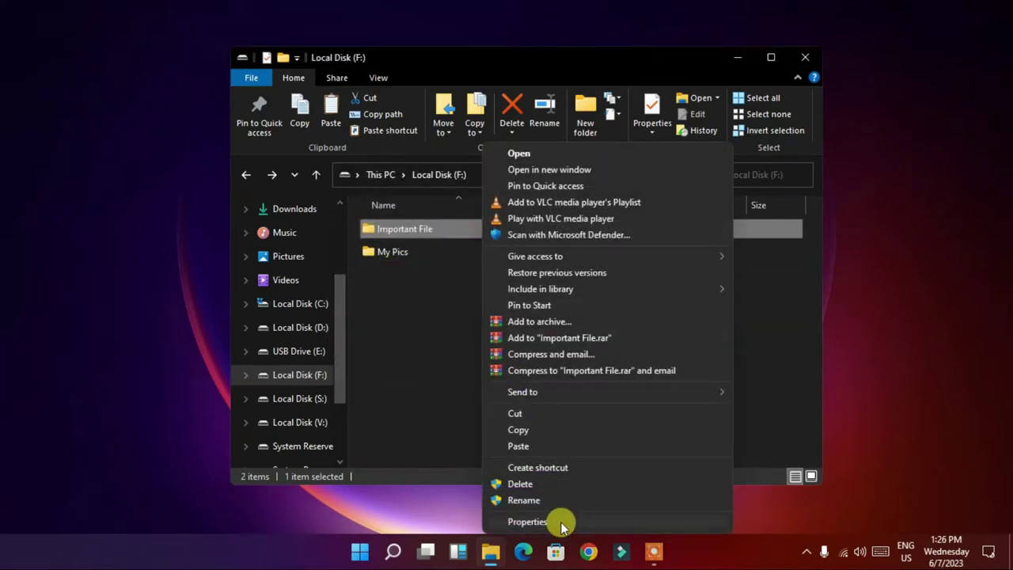
Step: Untick Deny Full control for Administrators in Important File's security permissions
click(560, 524)
click(585, 205)
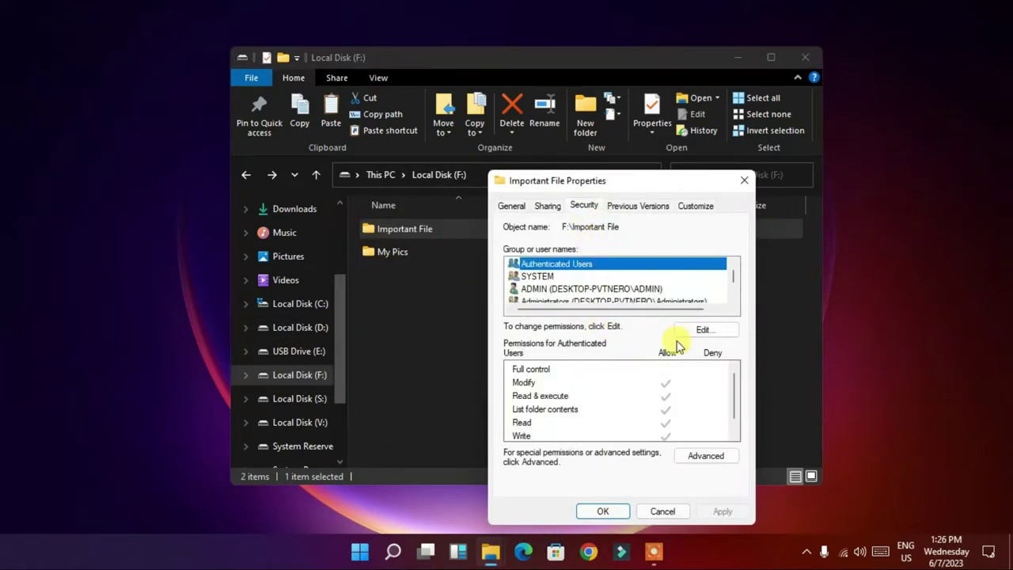
click(704, 330)
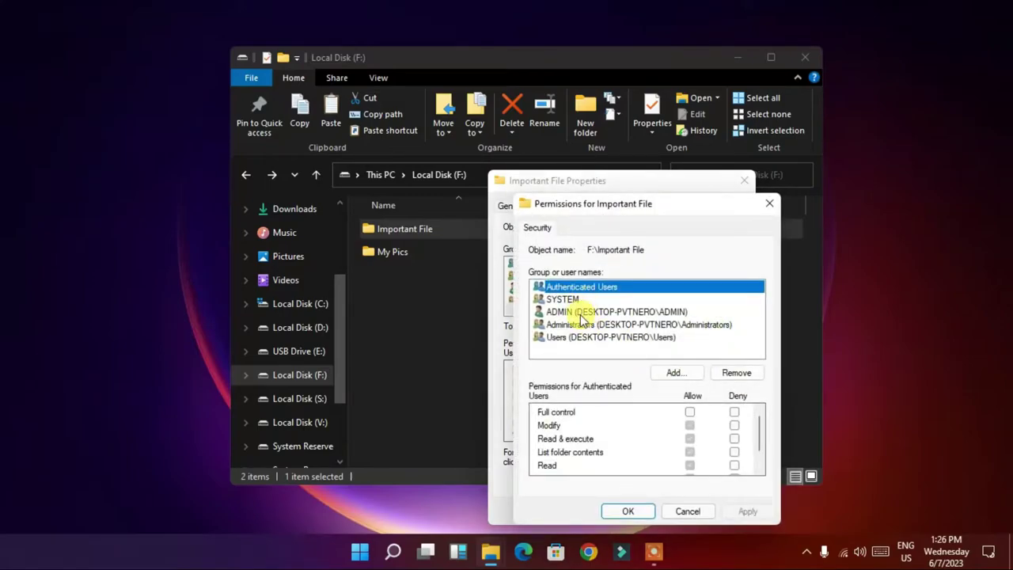
click(583, 323)
click(735, 414)
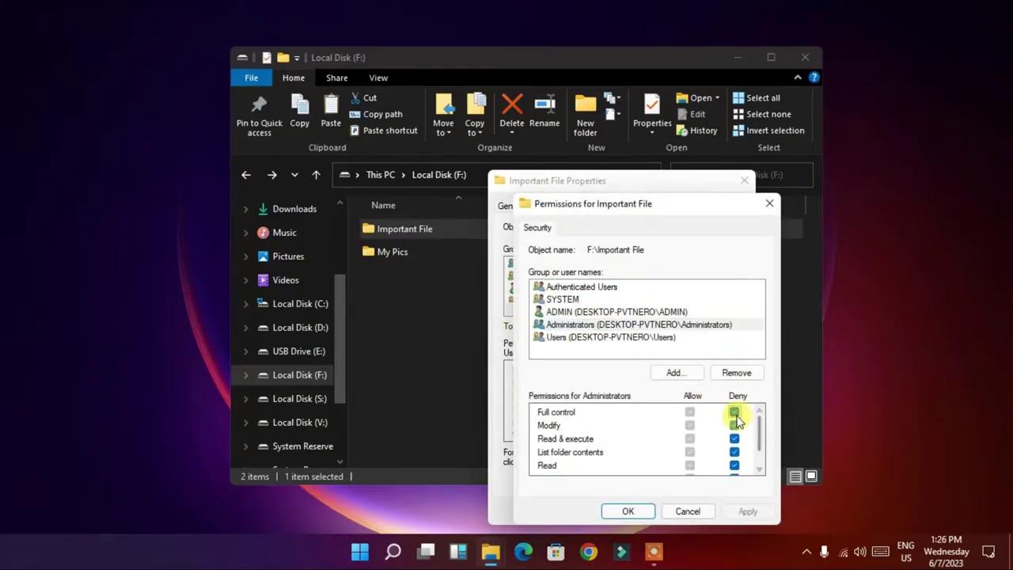
Step: Apply the restored permissions, close the dialogs, and confirm Important File opens again
scroll(737, 470, down, 1)
click(747, 511)
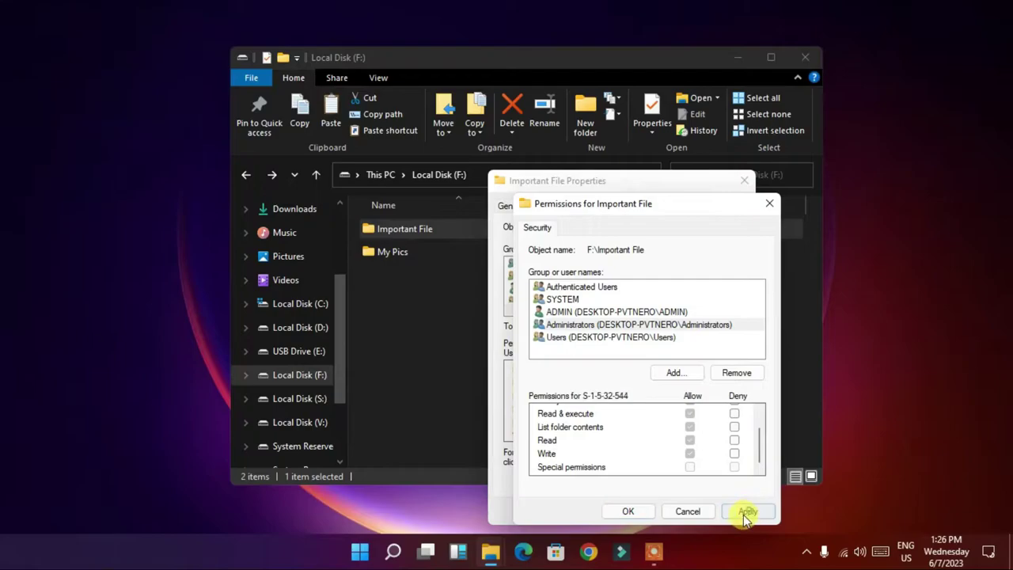
click(638, 507)
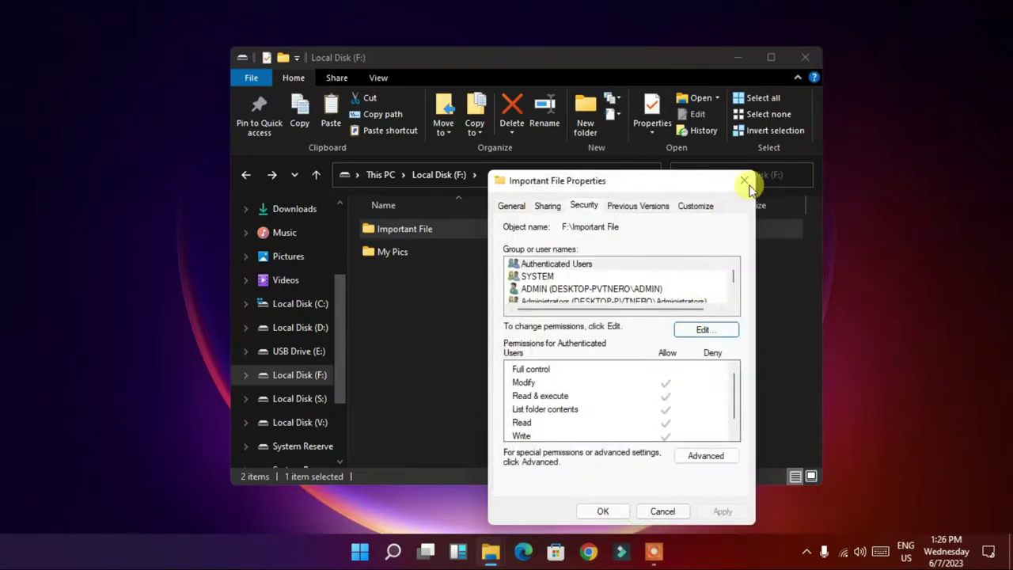
click(743, 180)
double_click(538, 228)
click(261, 176)
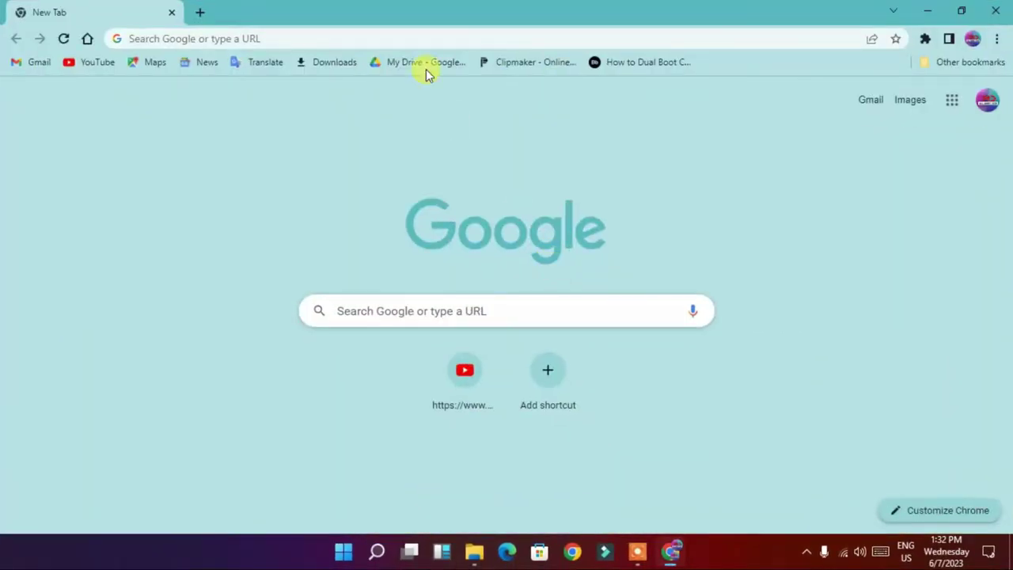
Step: Search the web for 'winrar' in Chrome
click(369, 35)
text(winra)
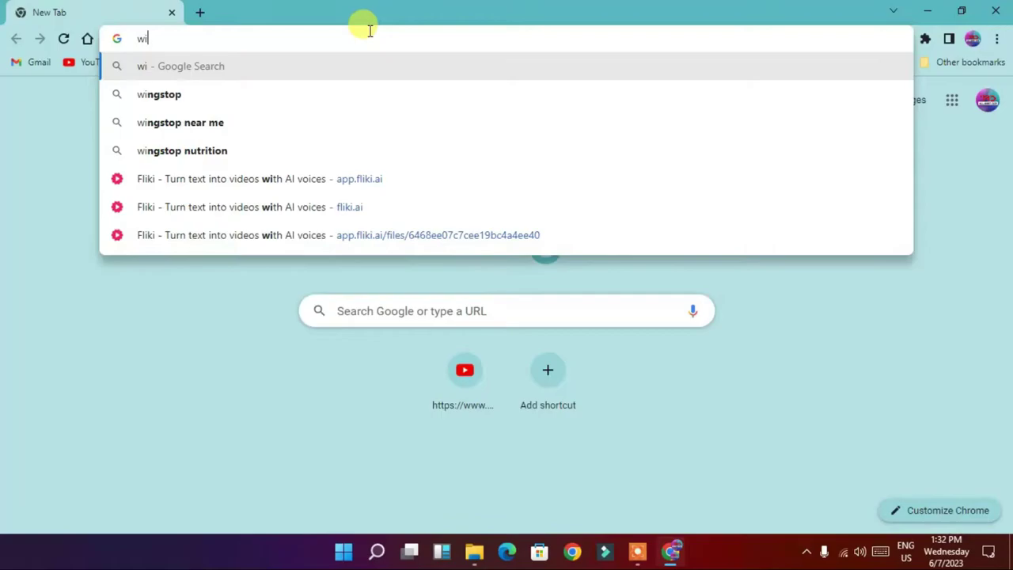
text(r)
key(Return)
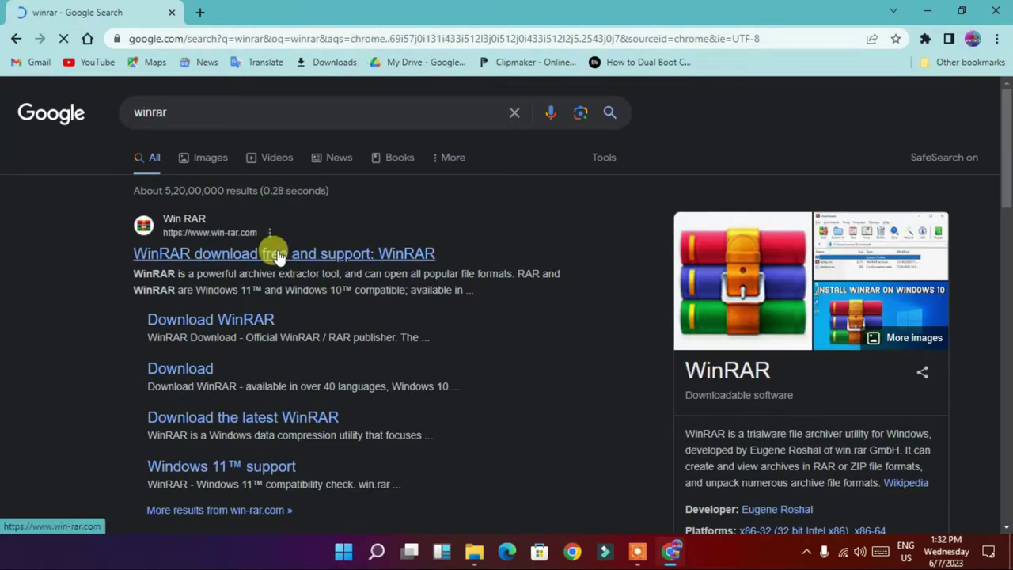
drag(452, 241, 108, 249)
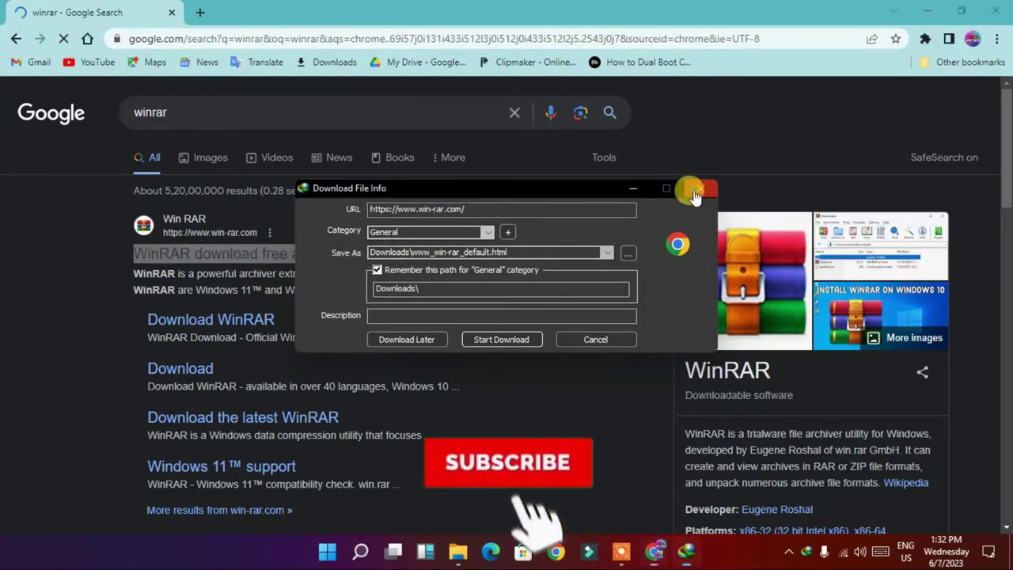
click(695, 188)
Step: Open the official win-rar.com result and start the WinRAR download
click(372, 253)
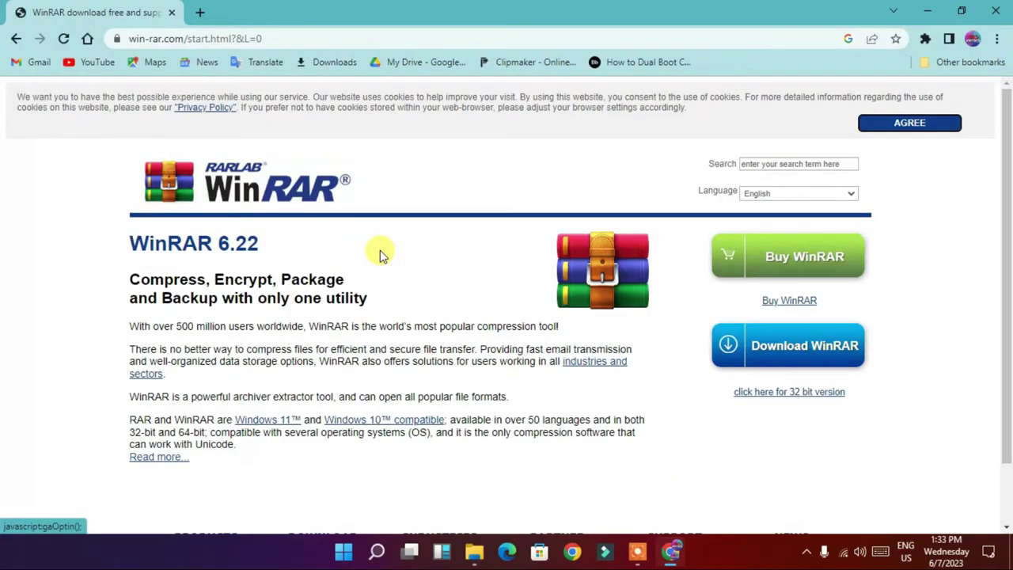
click(766, 348)
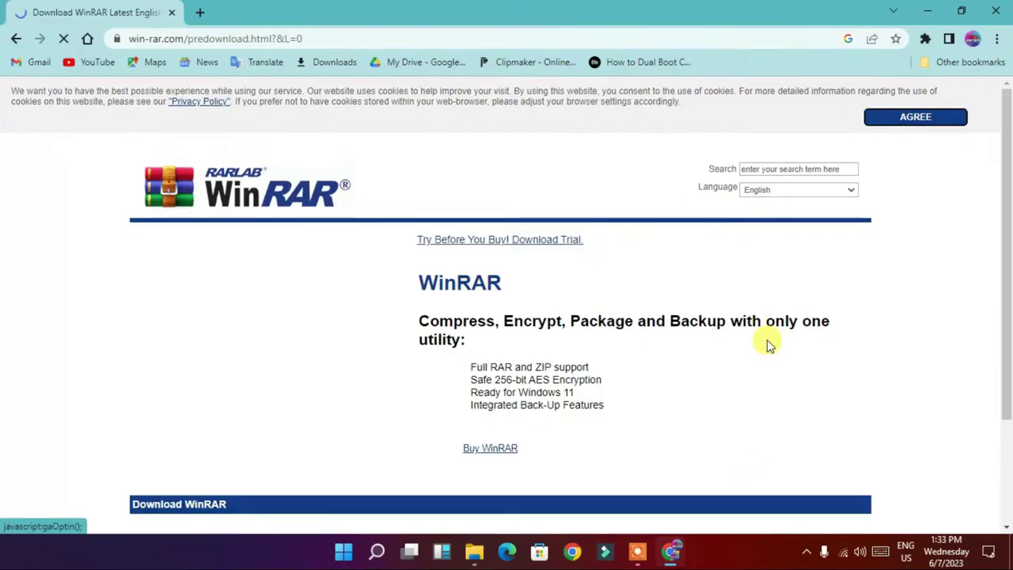
scroll(677, 332, down, 2)
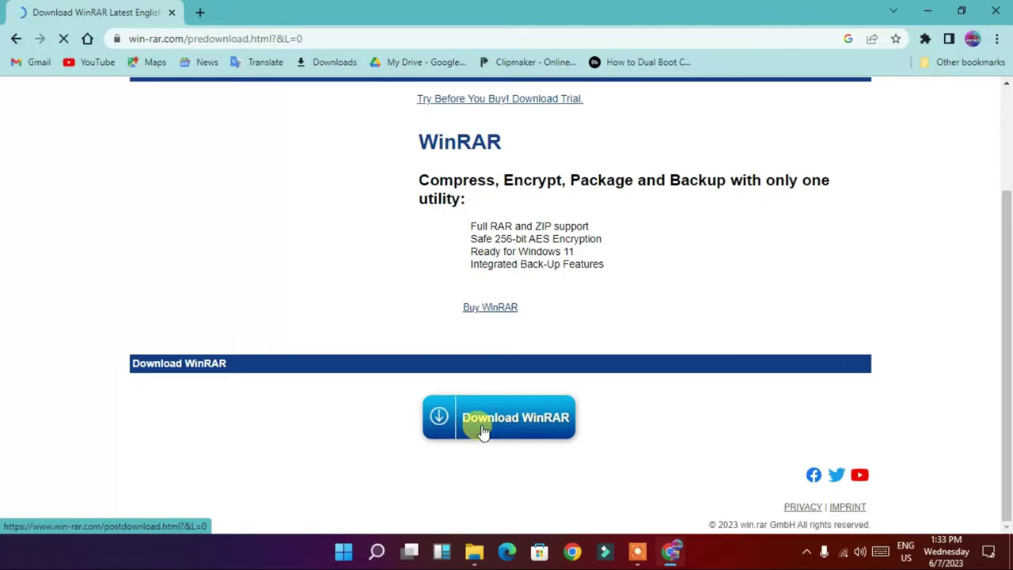
click(483, 430)
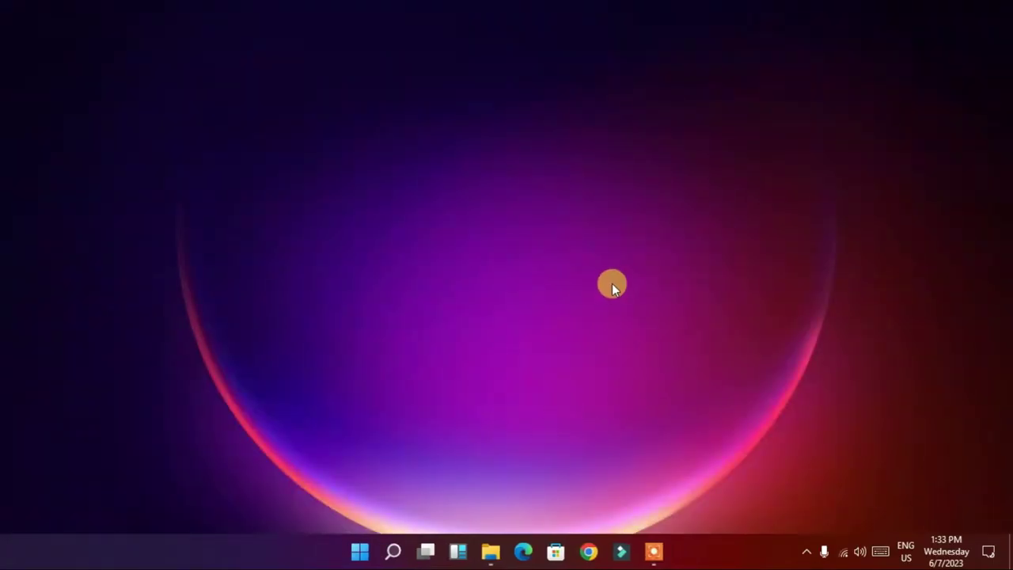
Step: Back in File Explorer, send the My Pics folder to WinRAR's Add to archive
key(alt+Tab)
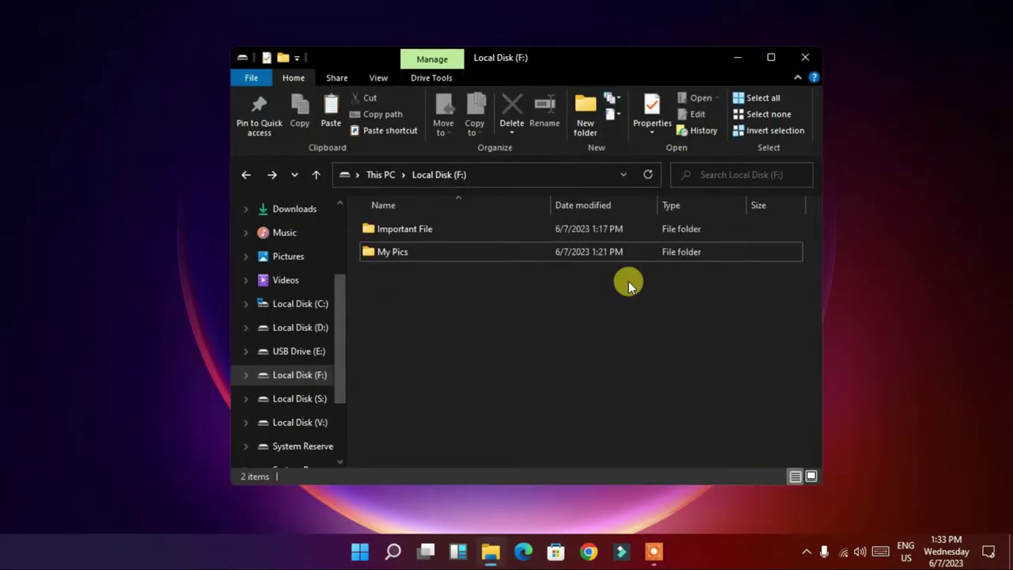
right_click(530, 256)
click(407, 256)
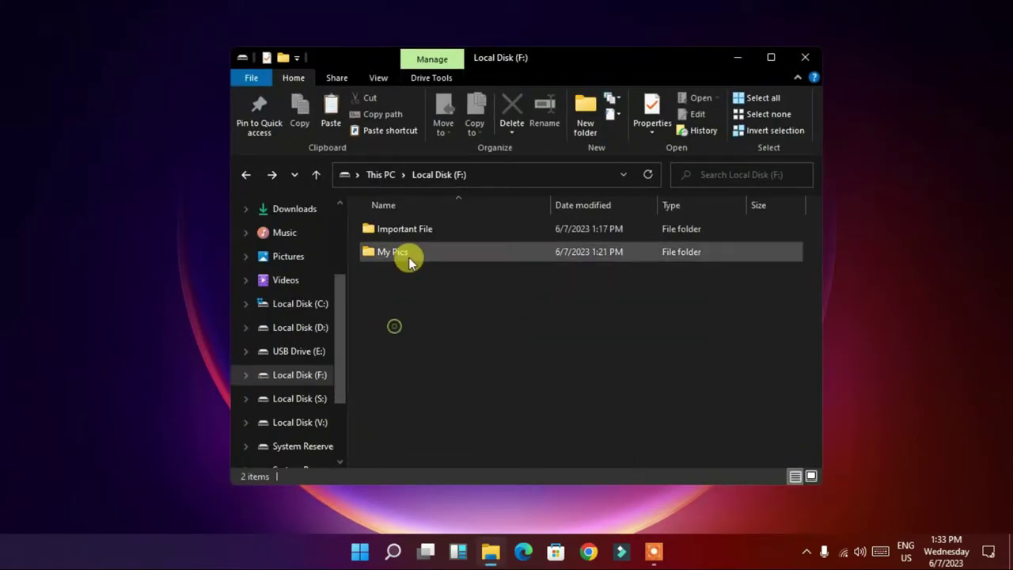
click(407, 253)
right_click(409, 253)
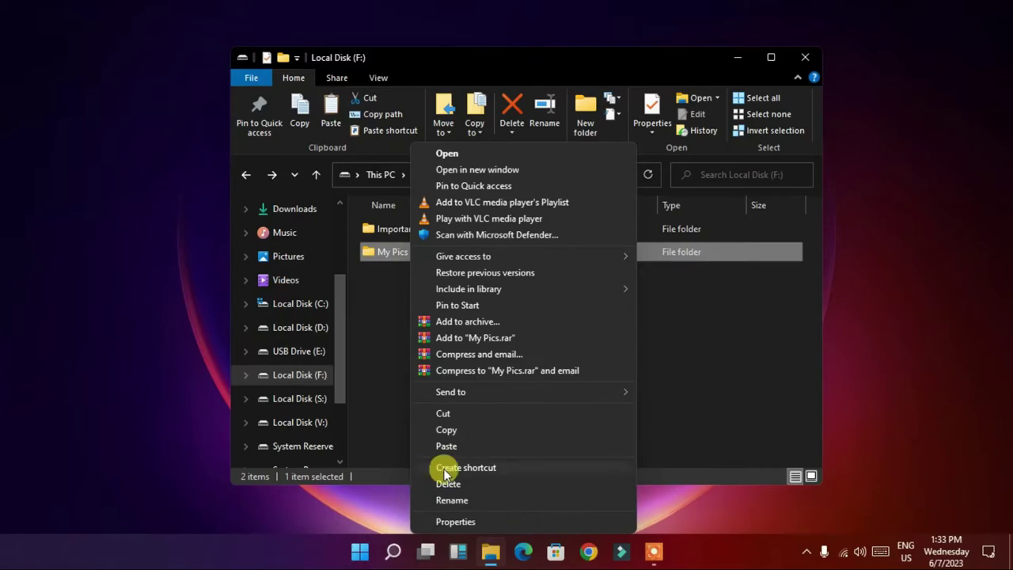
click(452, 321)
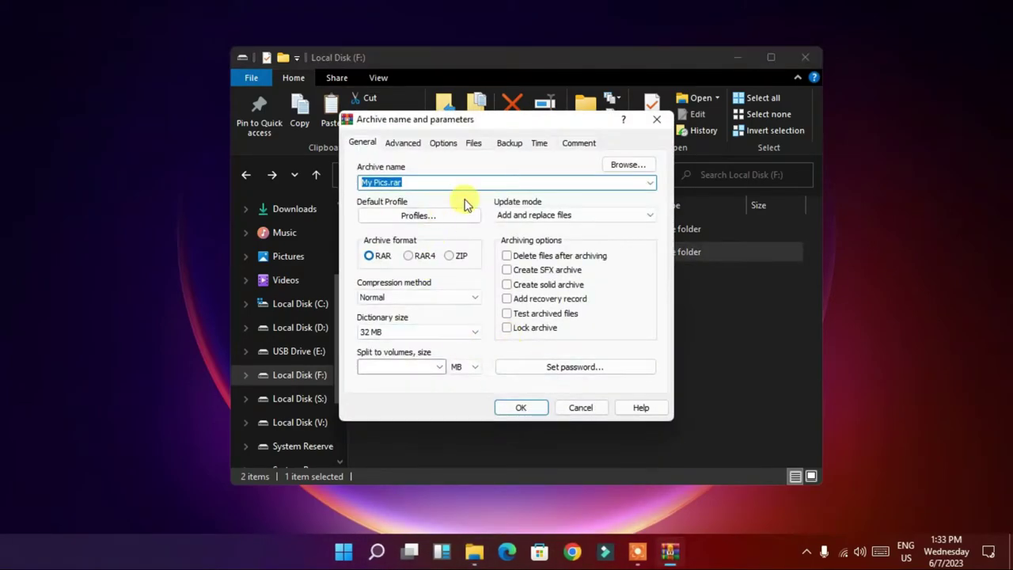
Step: Create My Pics.zip in ZIP format protected with a password
click(449, 255)
click(506, 366)
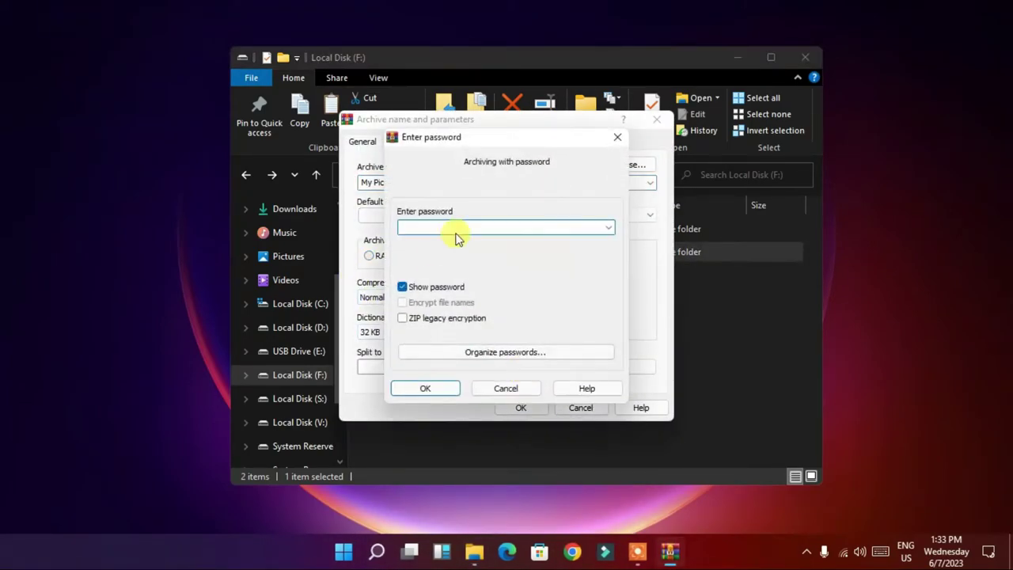
click(423, 386)
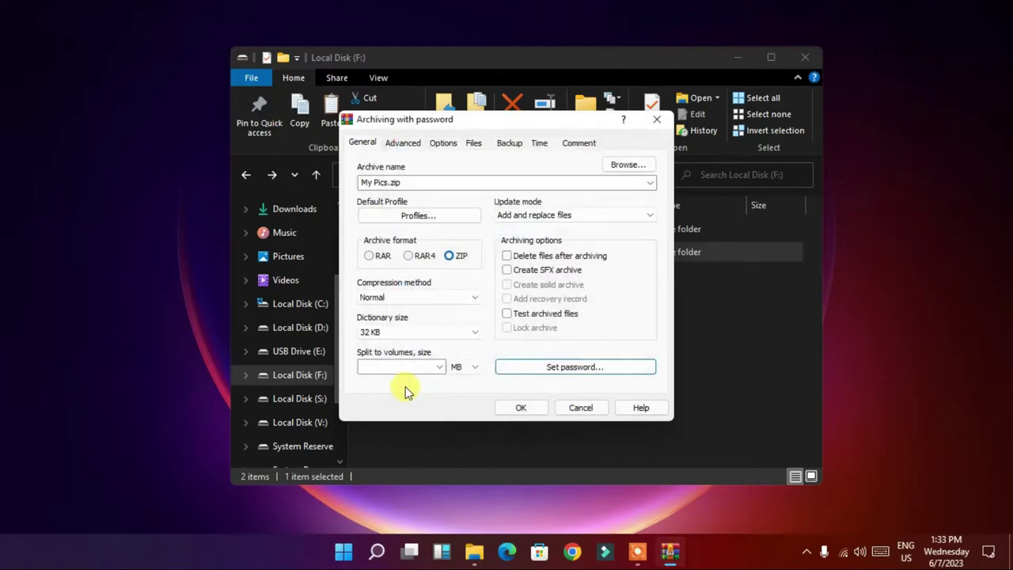
click(522, 409)
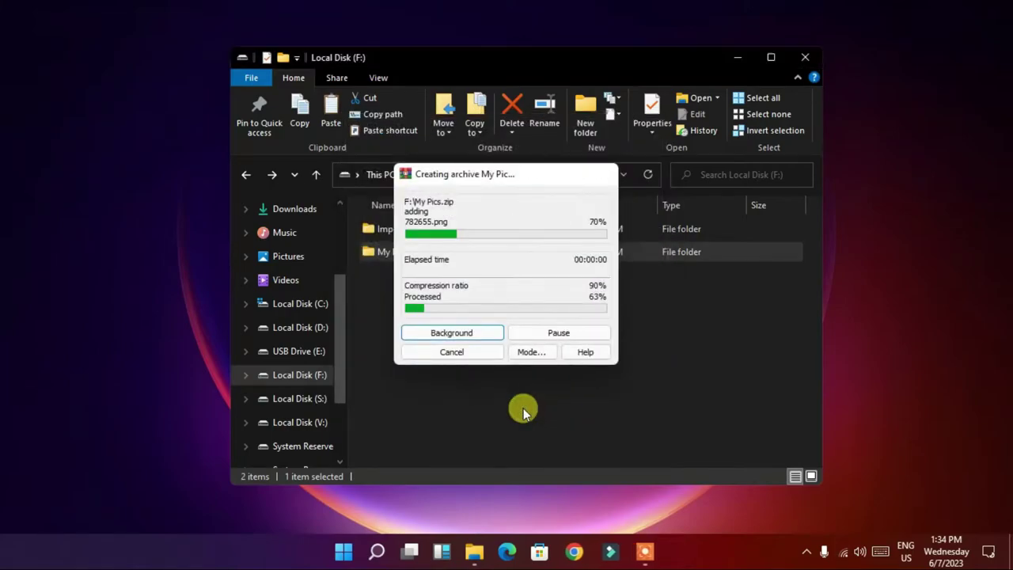
click(391, 335)
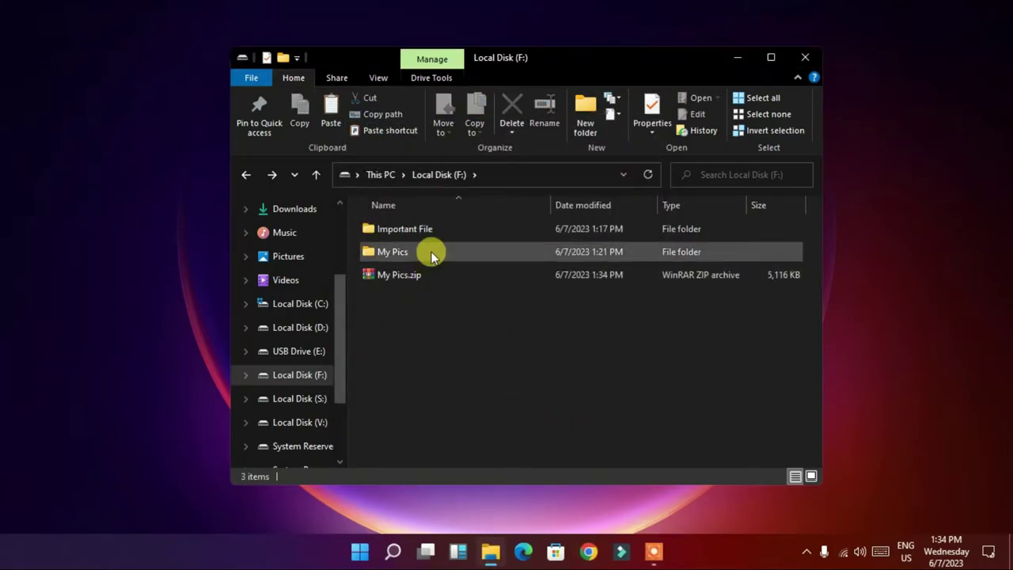
click(430, 254)
Step: Permanently delete My Pics, then restore it by extracting My Pics.zip here with its password
key(shift+Delete)
click(556, 333)
right_click(414, 259)
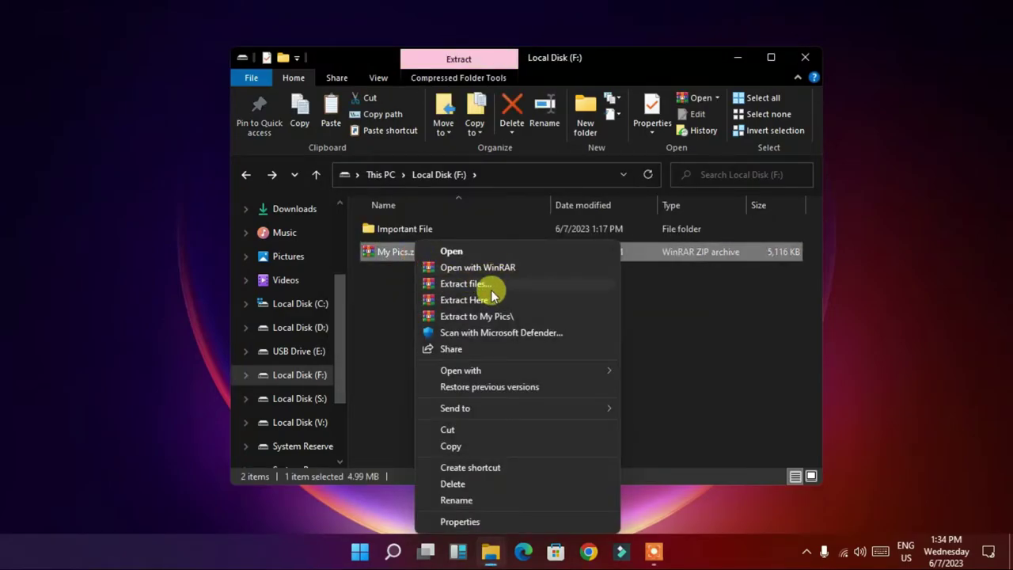
click(456, 298)
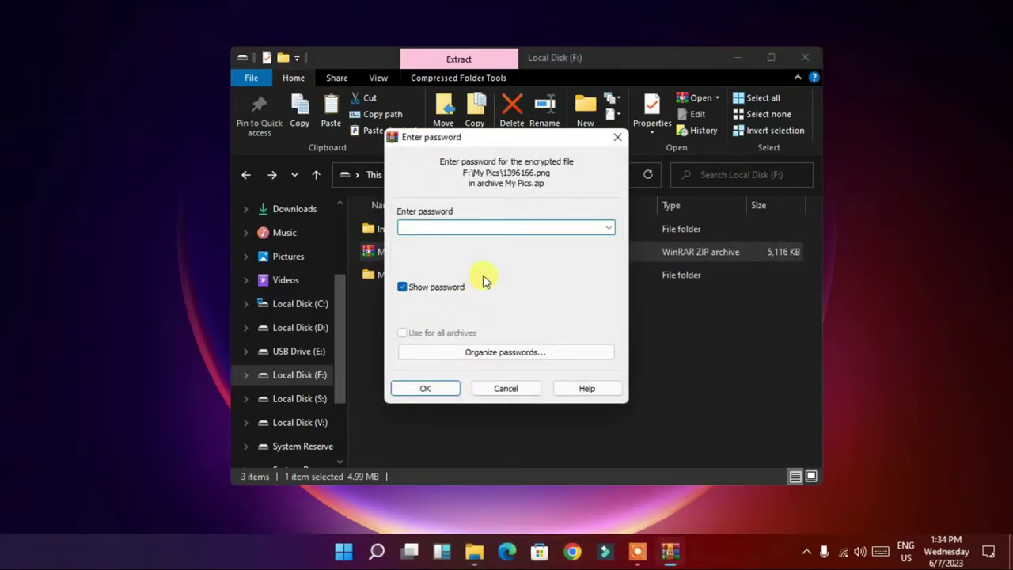
click(428, 389)
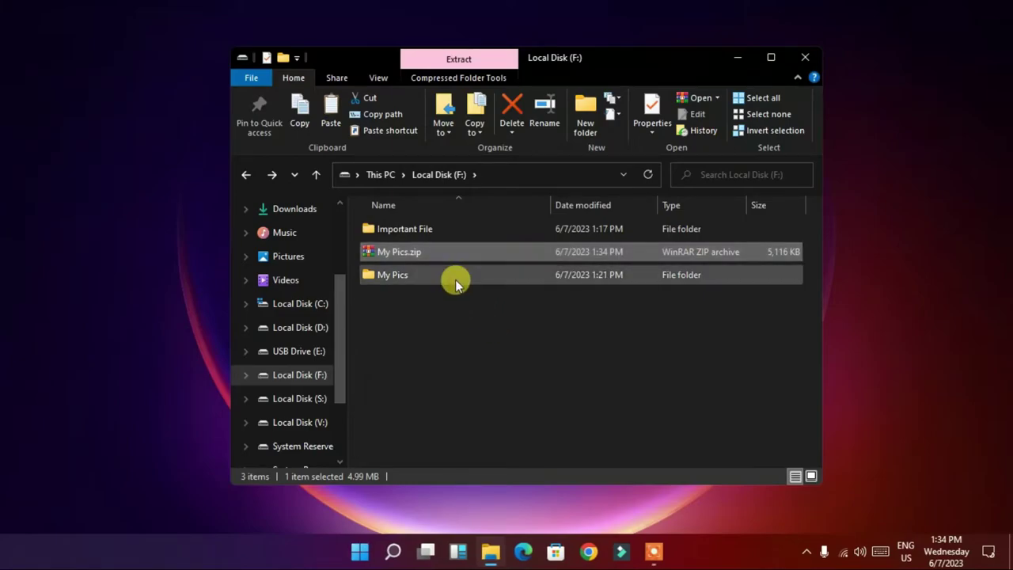
double_click(455, 279)
click(245, 175)
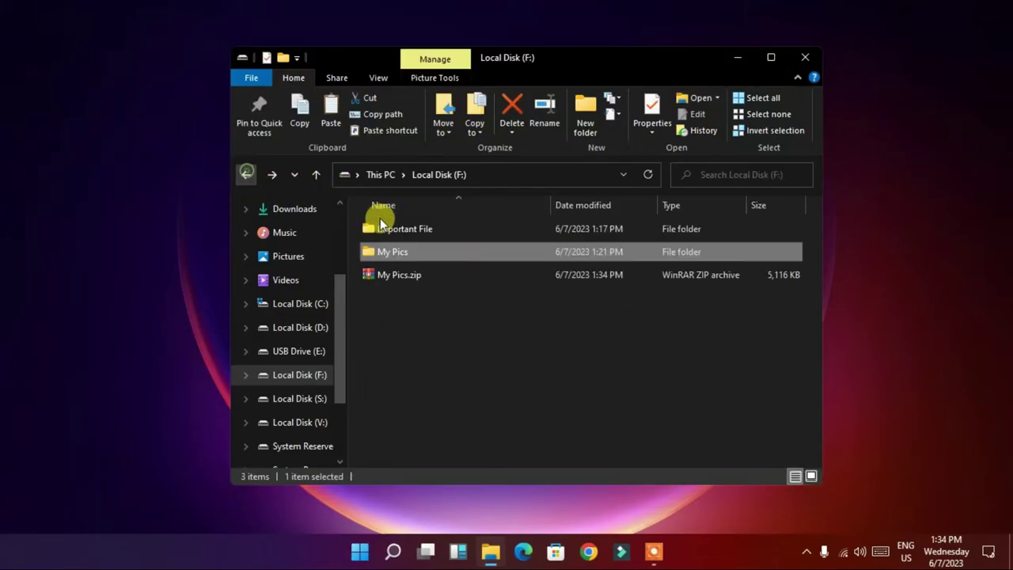
Step: Permanently delete My Pics.zip with Shift+Delete and minimise File Explorer
click(401, 275)
right_click(422, 277)
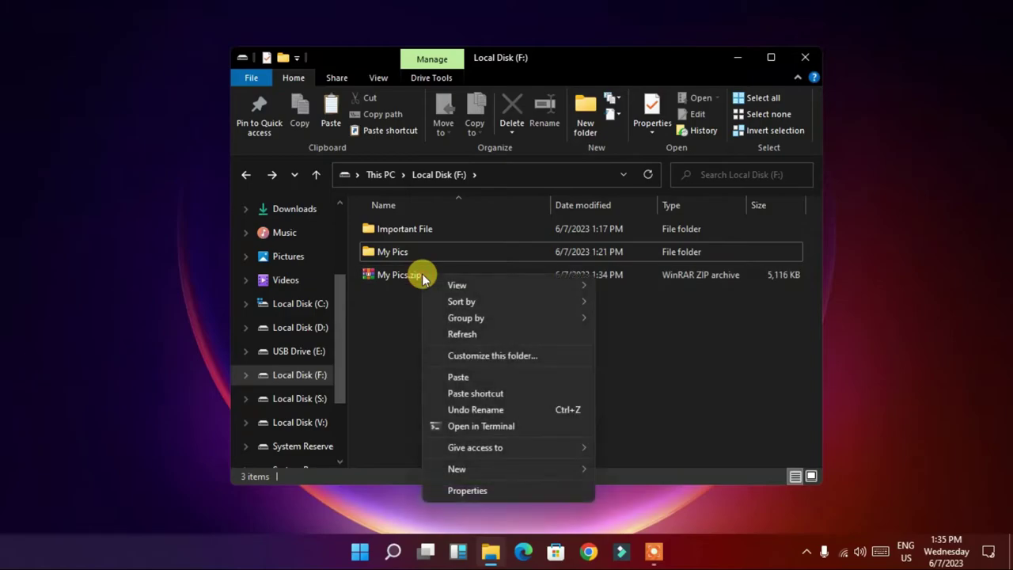
click(413, 278)
right_click(413, 277)
click(375, 336)
click(410, 277)
key(shift+Delete)
key(Return)
click(737, 57)
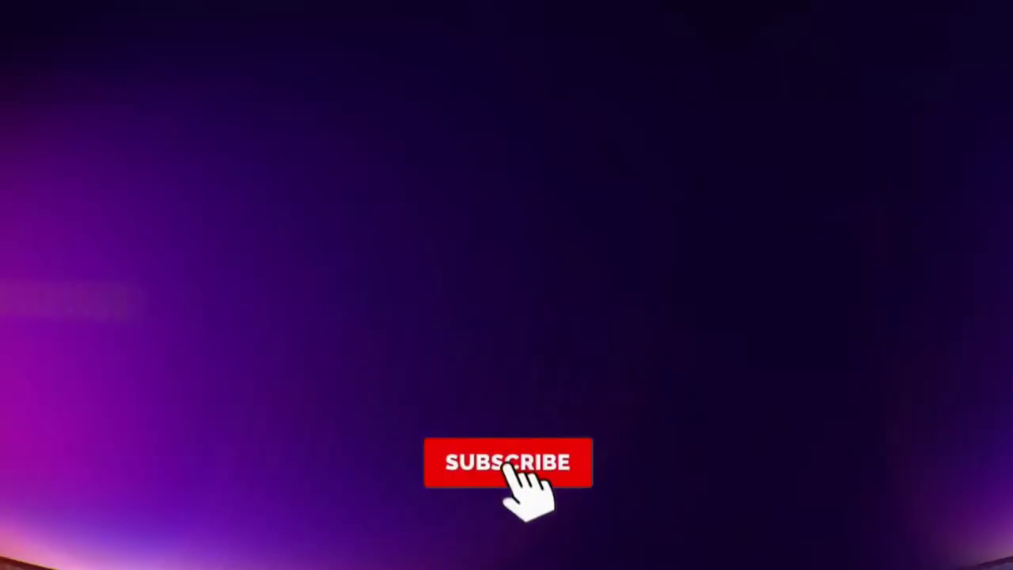
Step: Hide the My Pics folder using Hide selected items on the View tab
key(alt+Tab)
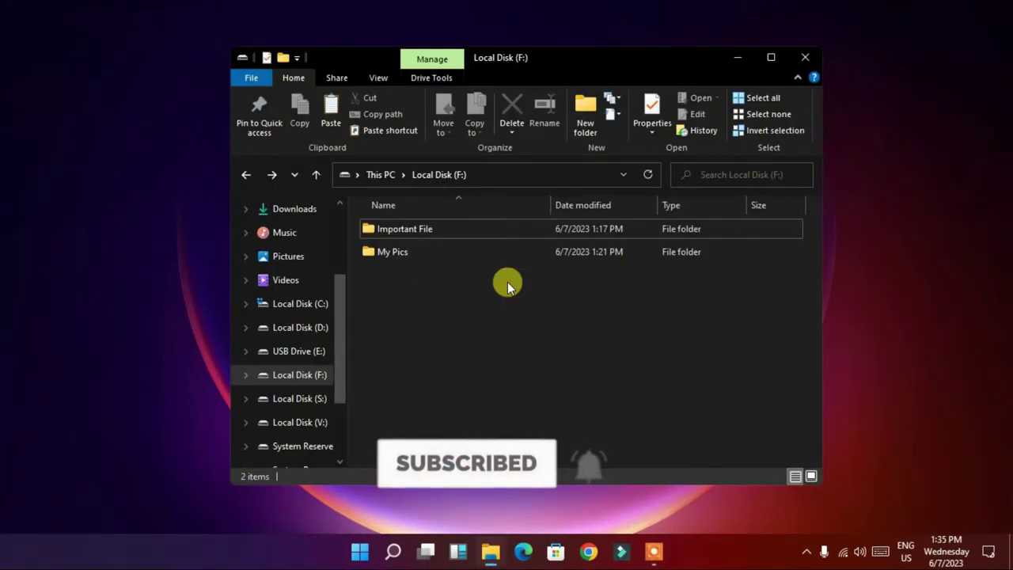
right_click(436, 258)
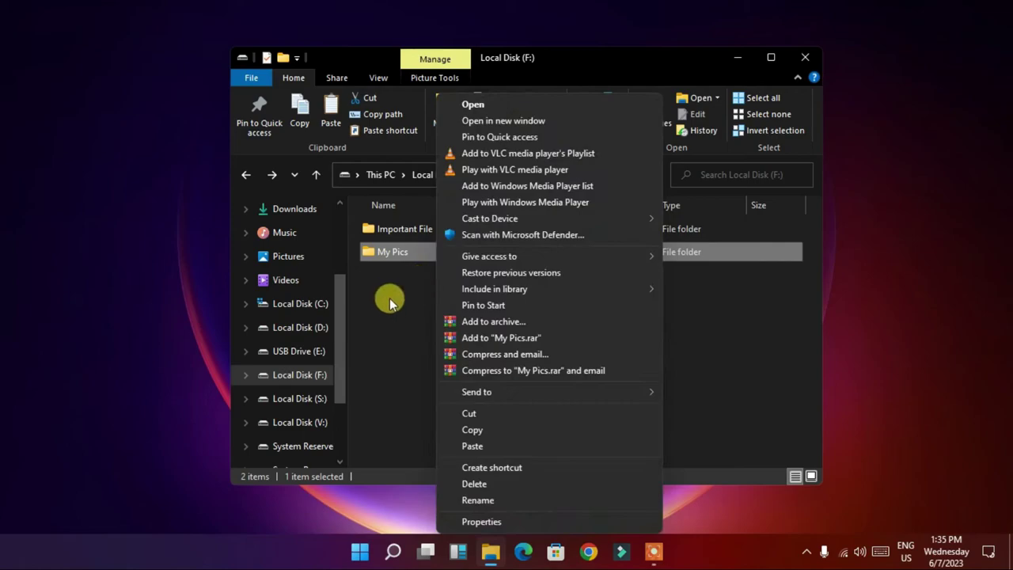
click(388, 301)
click(446, 247)
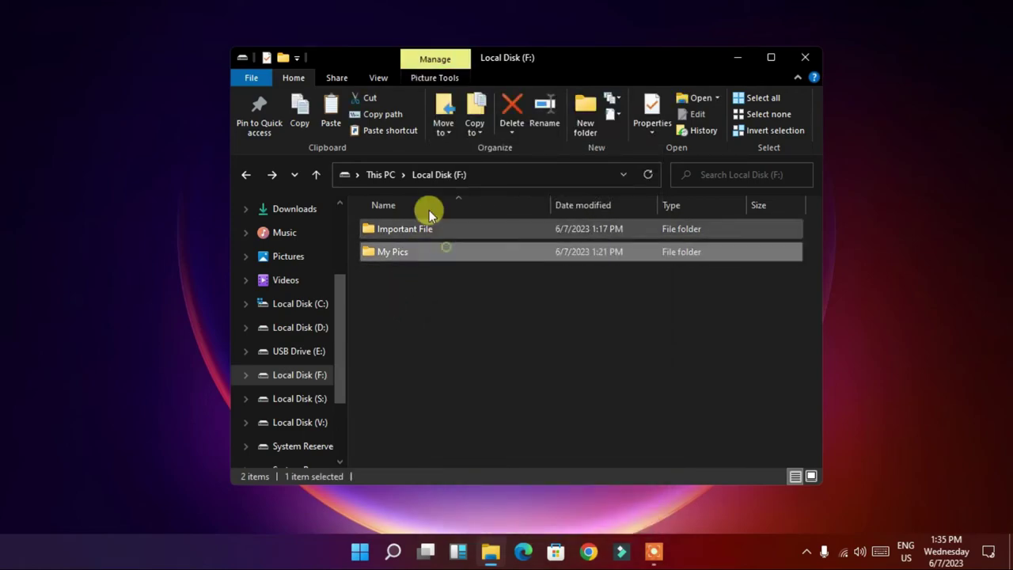
click(378, 79)
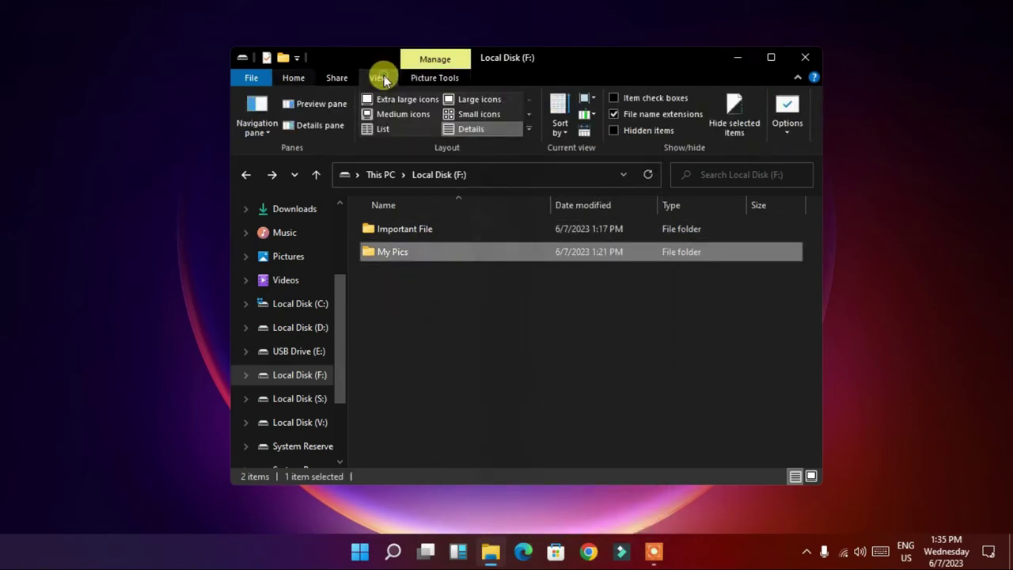
click(734, 125)
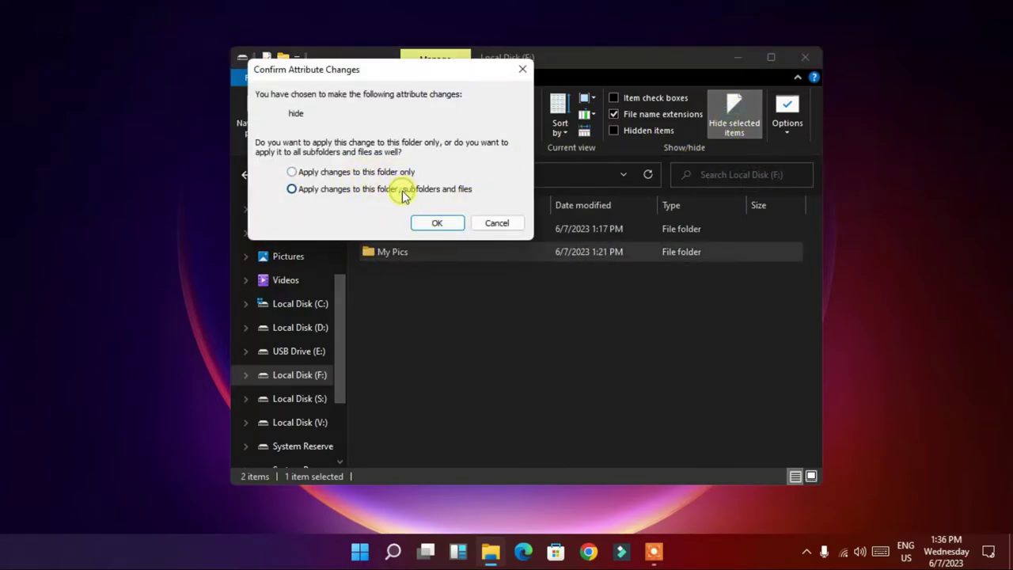
click(437, 223)
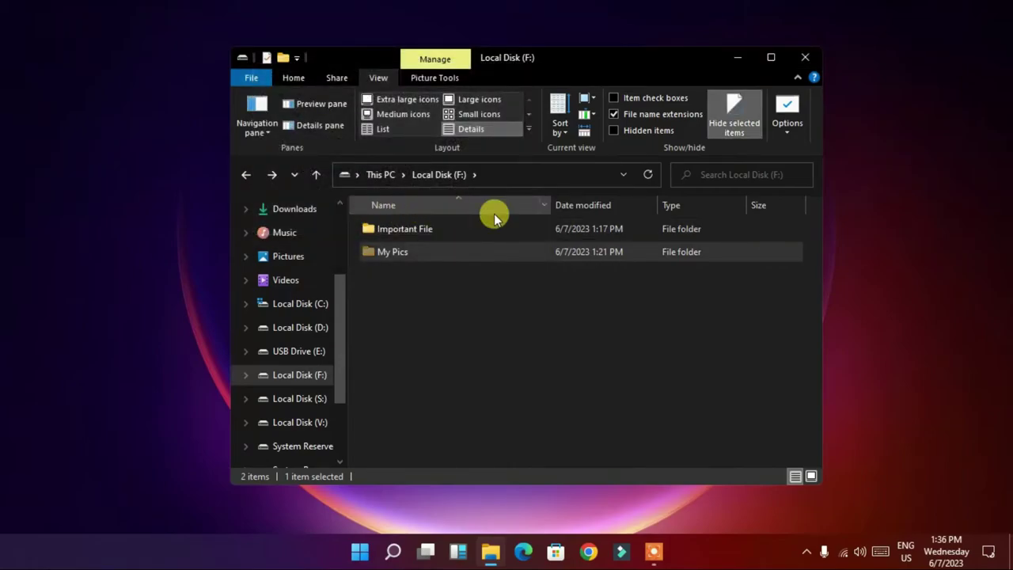
click(293, 78)
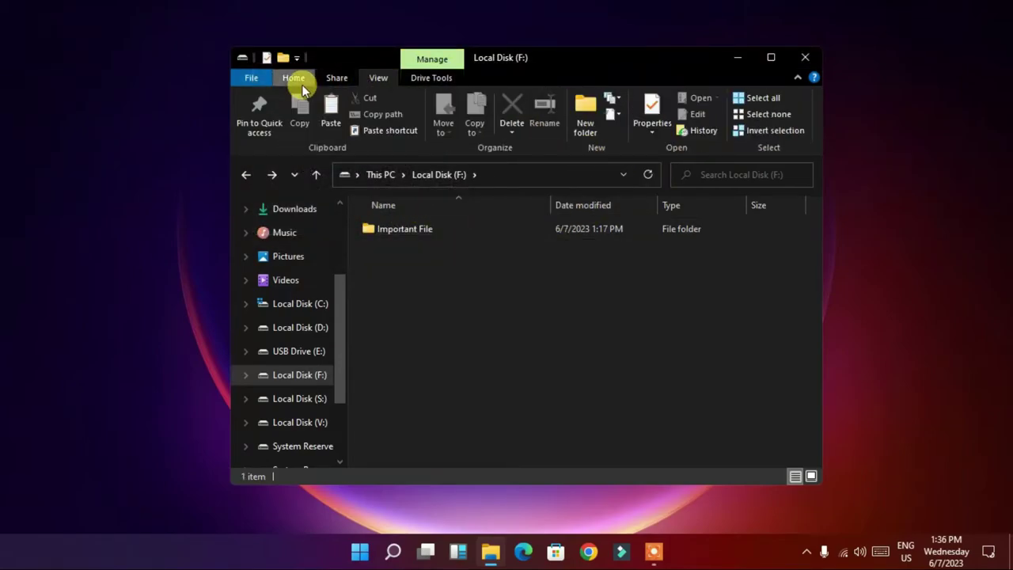
Step: Turn on Hidden items in the View tab so My Pics shows
right_click(519, 311)
drag(473, 334, 515, 210)
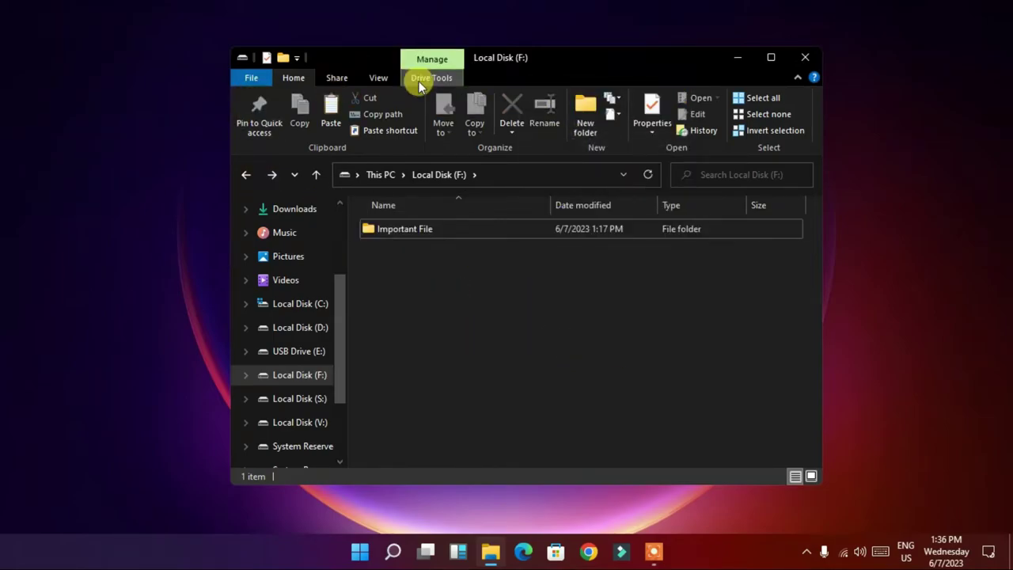
click(378, 78)
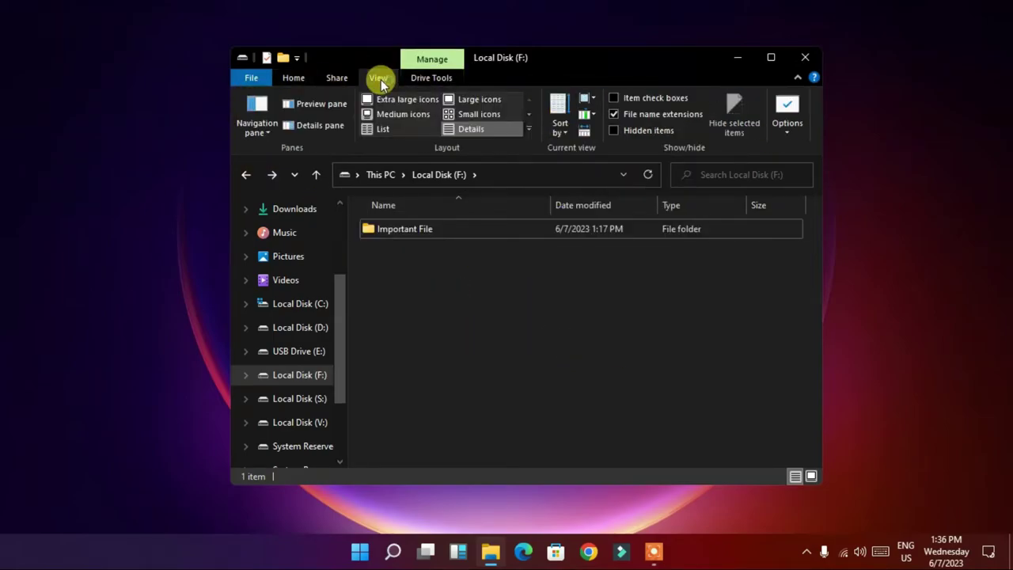
click(614, 132)
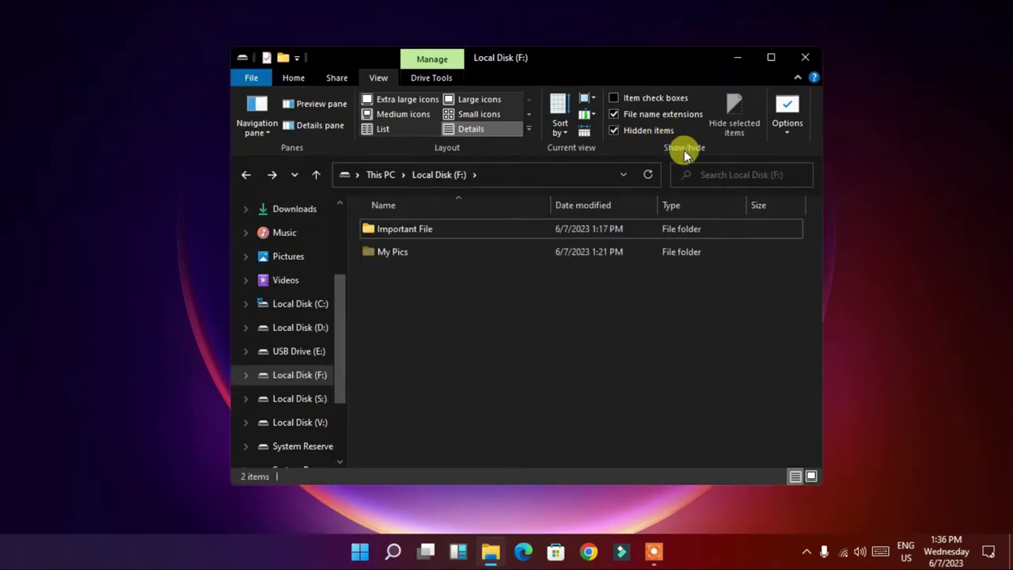
Step: Unhide My Pics and its subfolders, turn off Hidden items, and minimise Explorer
right_click(400, 258)
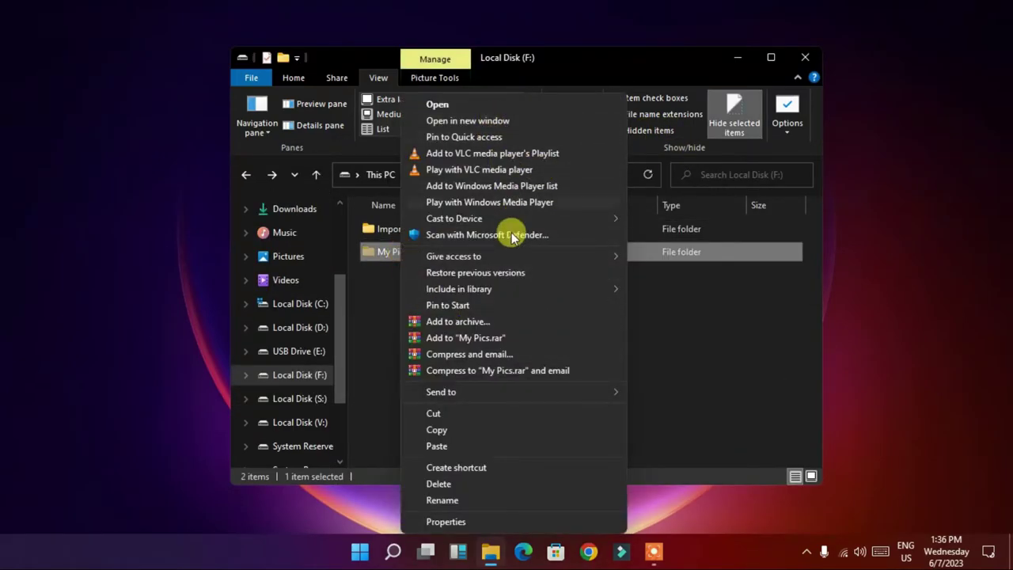
click(734, 309)
click(452, 254)
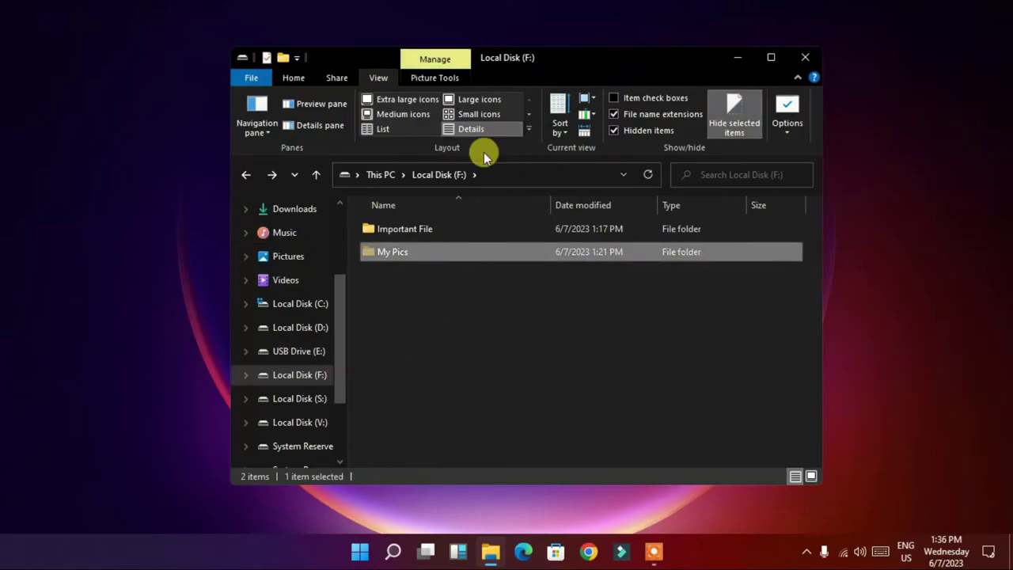
click(730, 115)
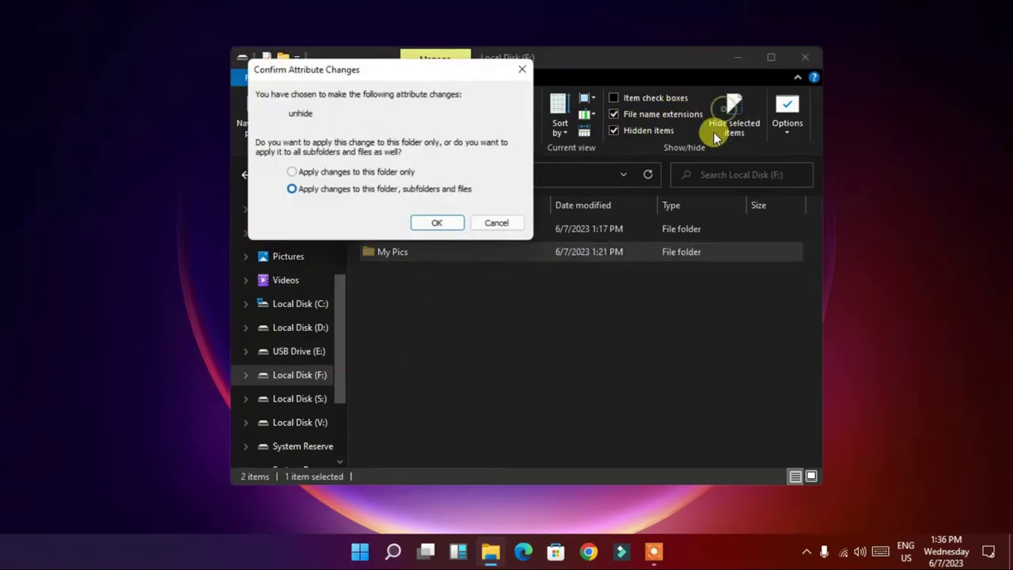
click(437, 223)
click(649, 133)
click(292, 77)
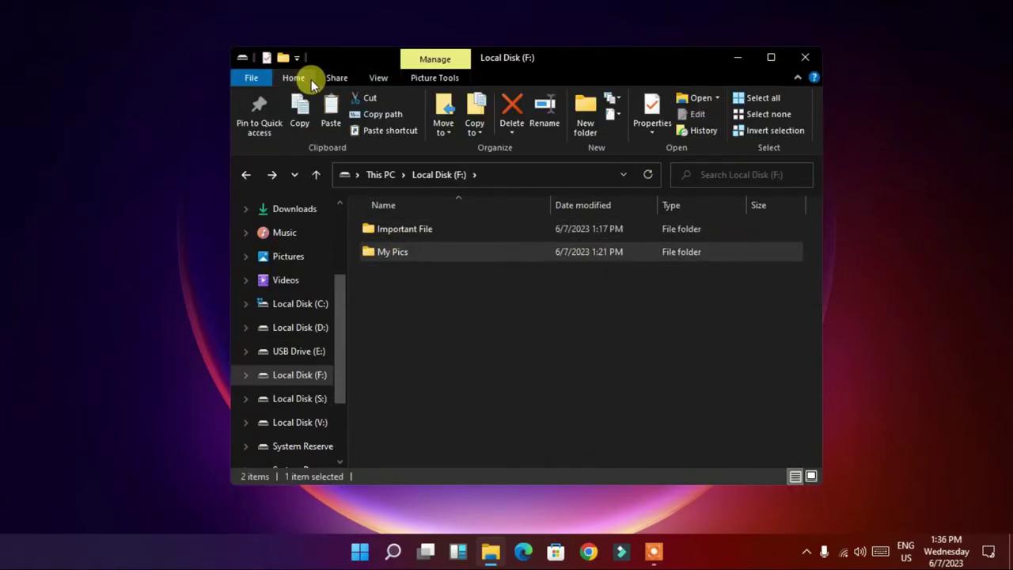
click(736, 57)
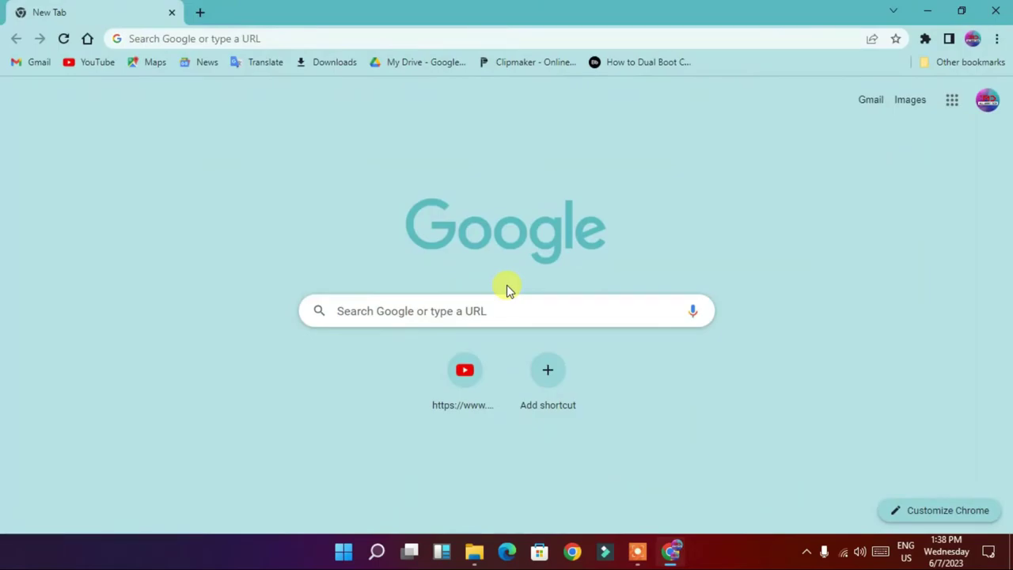
Step: Google the suggested 'anvi folder locker free download' search phrase
click(352, 33)
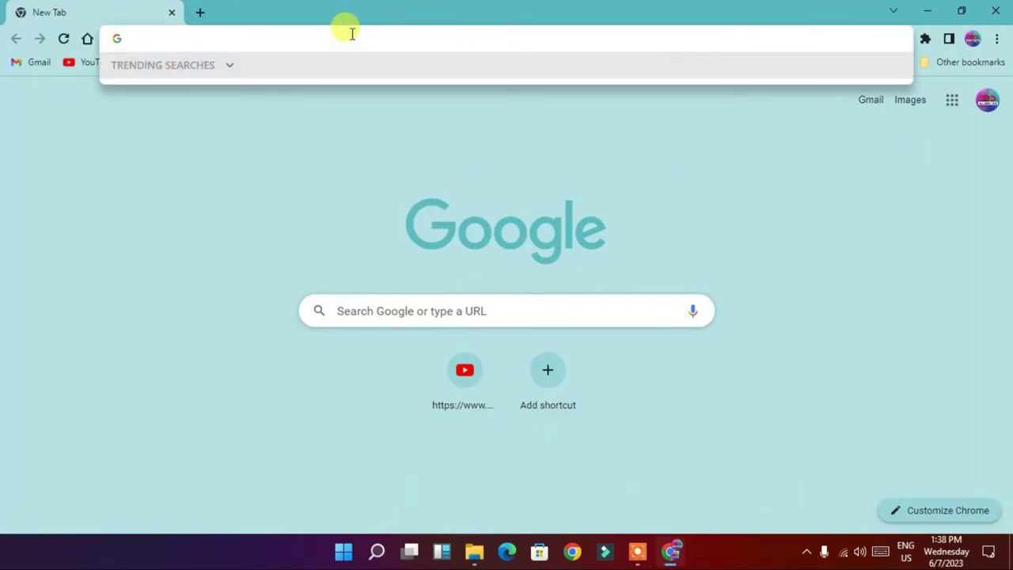
text(anvi folder)
key(Down)
key(Down)
key(Return)
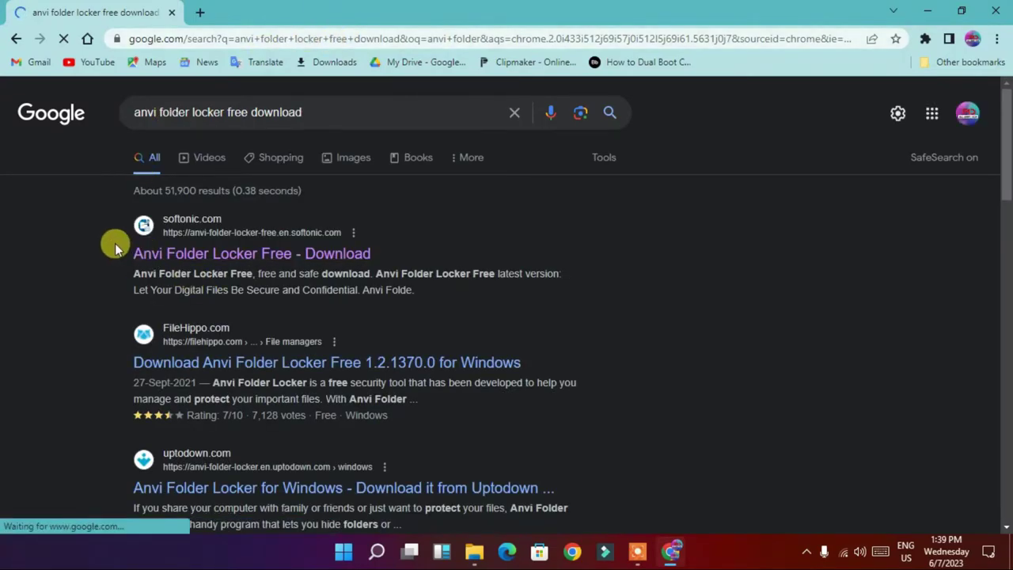
drag(116, 252, 383, 252)
click(429, 228)
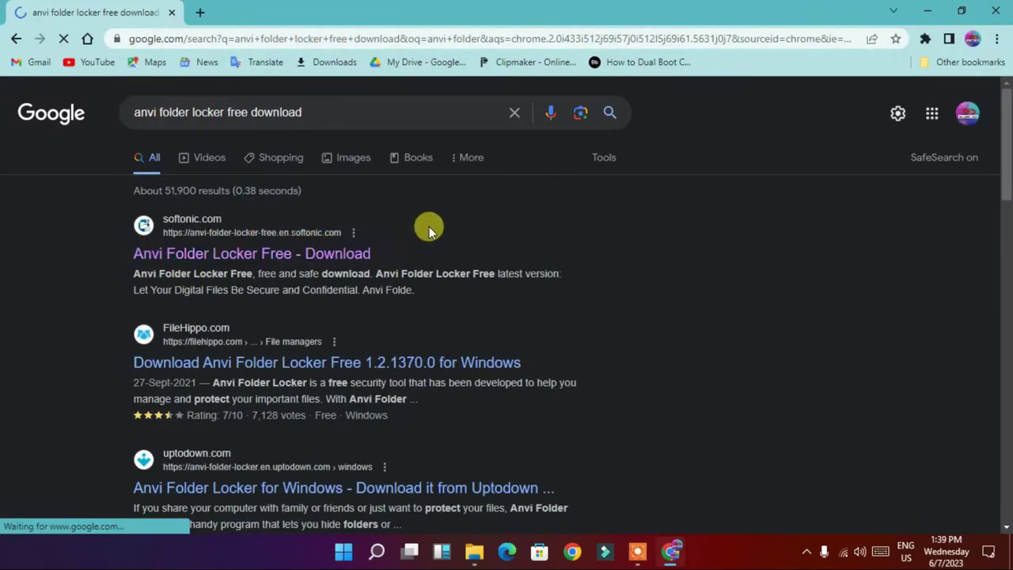
Step: On Softonic, decline the Opera offer and download Anvi Folder Locker Free for PC
click(333, 254)
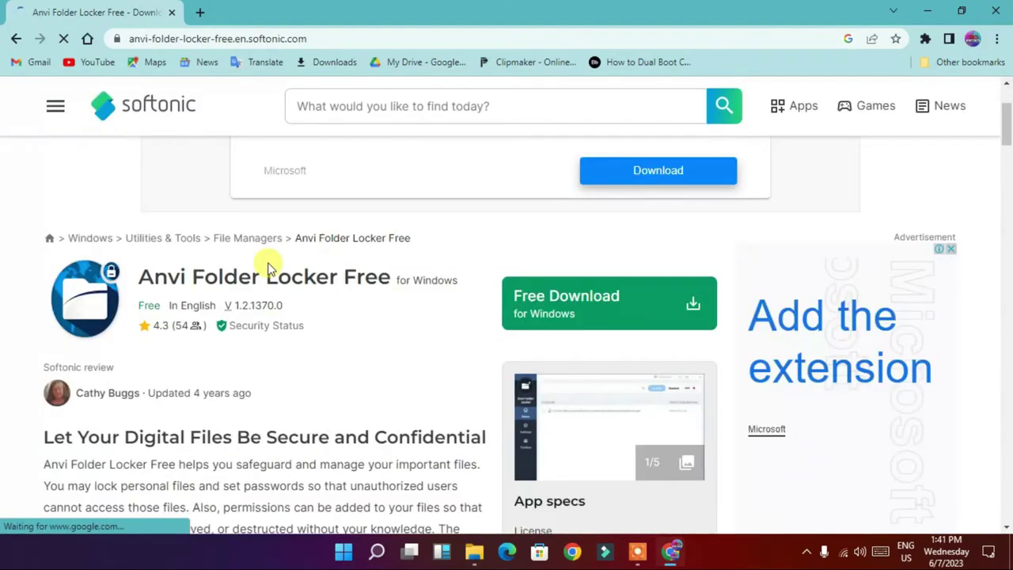
click(633, 307)
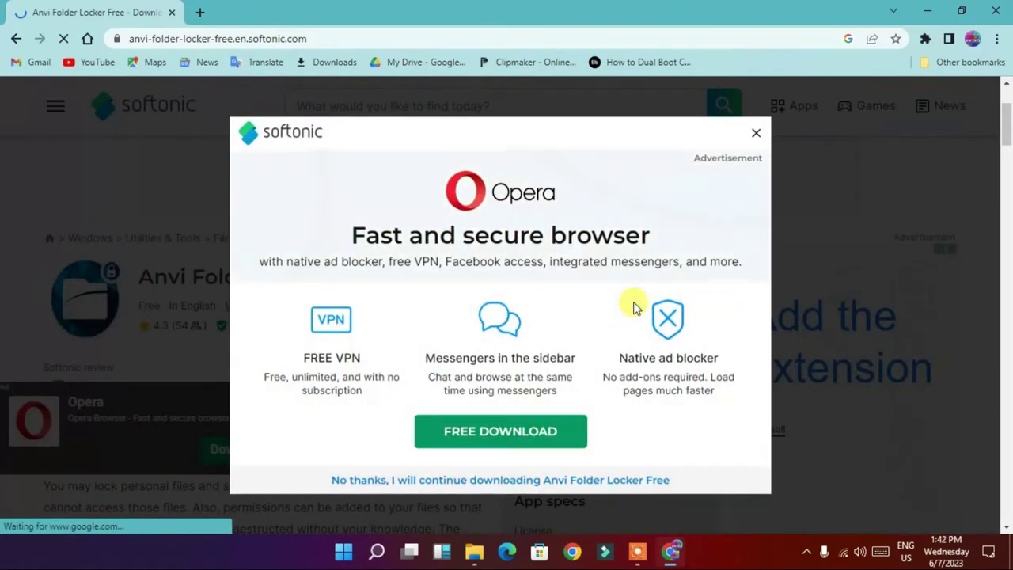
click(423, 475)
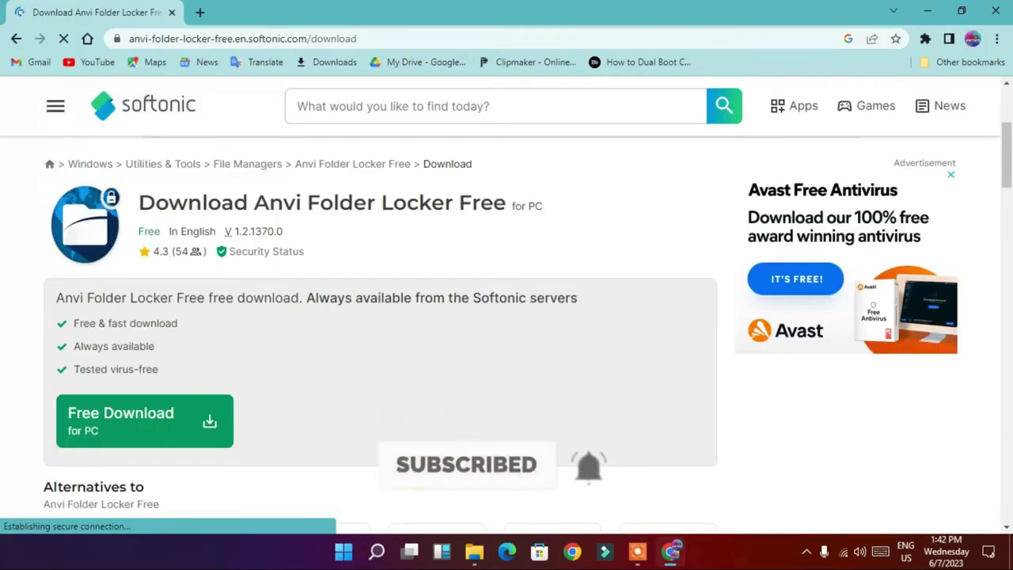
click(197, 425)
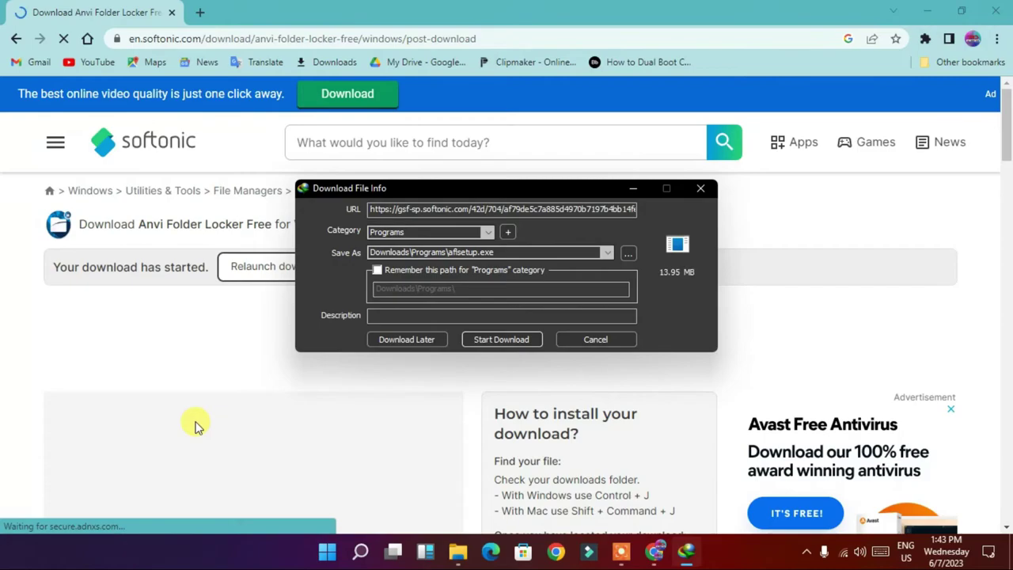
Step: Save afsetup.exe via IDM and finish the Anvi Folder Locker setup wizard
click(481, 339)
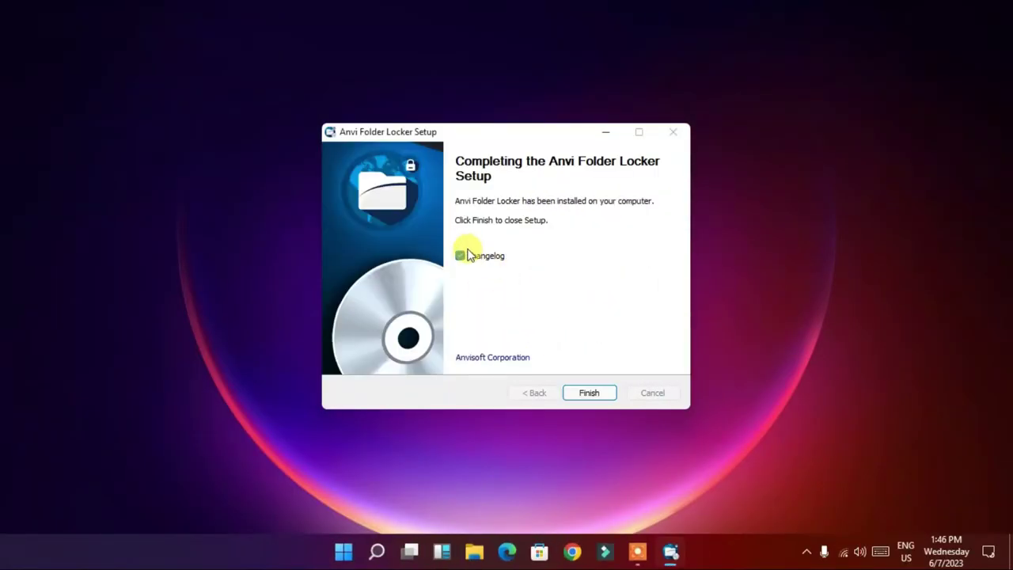
click(589, 392)
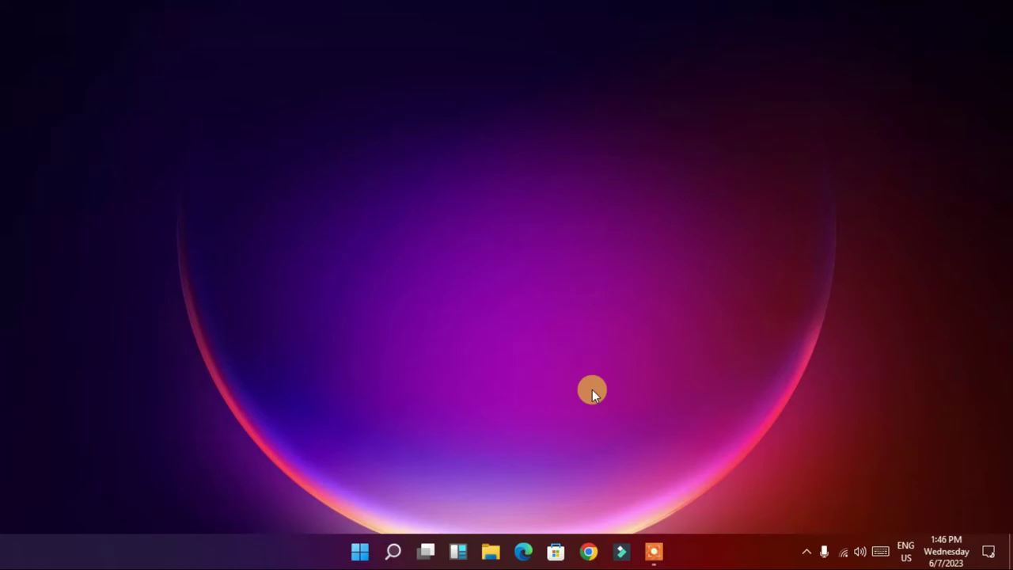
Step: Launch Anvi Folder Locker via an 'anvi' search and save a master password with recovery e-mail
click(393, 553)
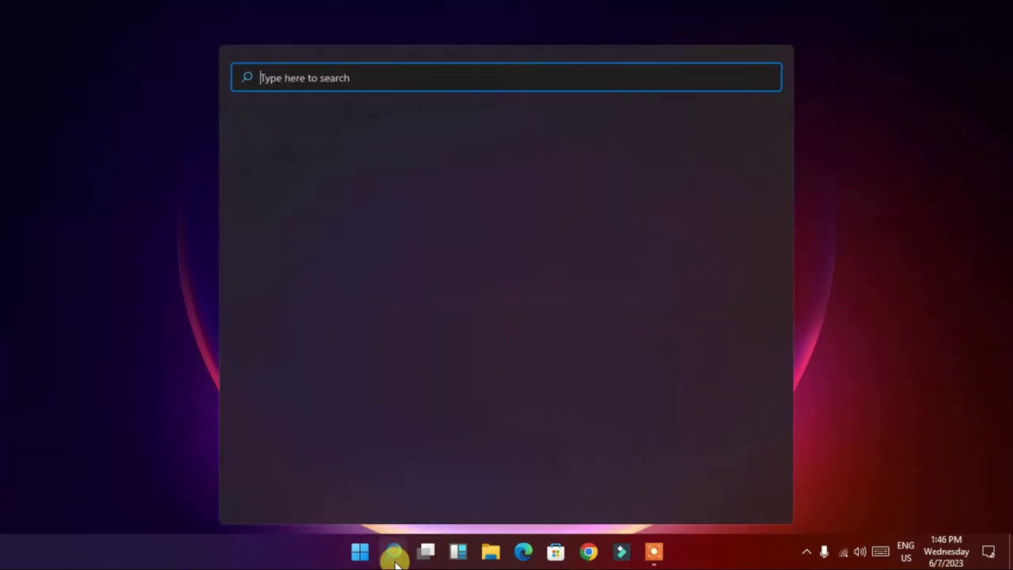
text(anvi)
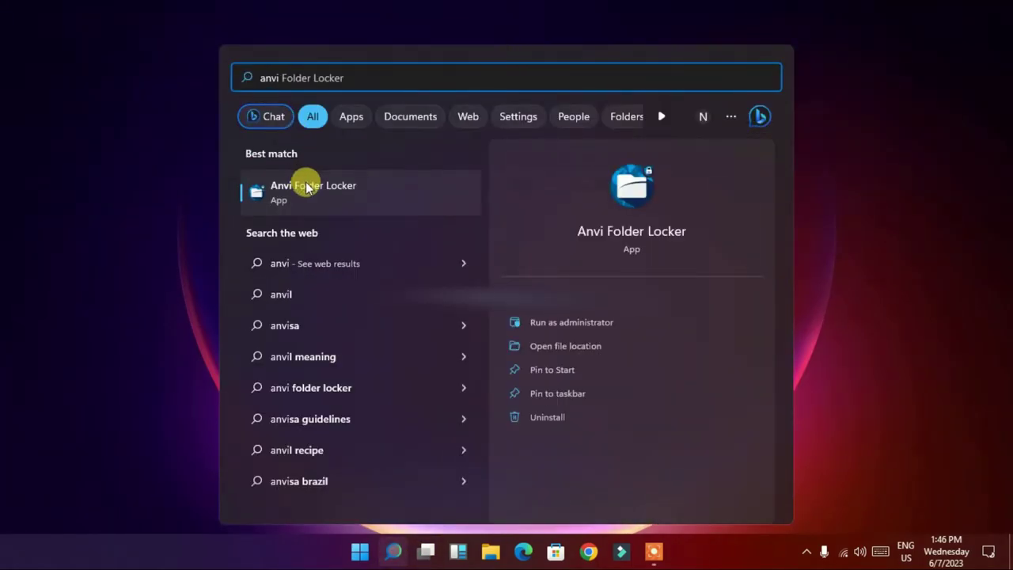
click(307, 187)
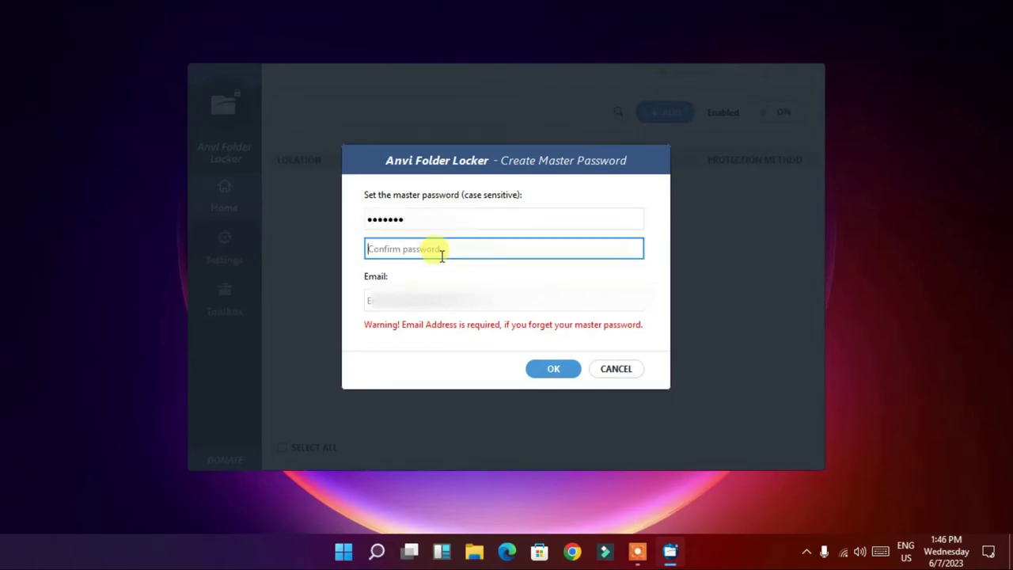
key(Tab)
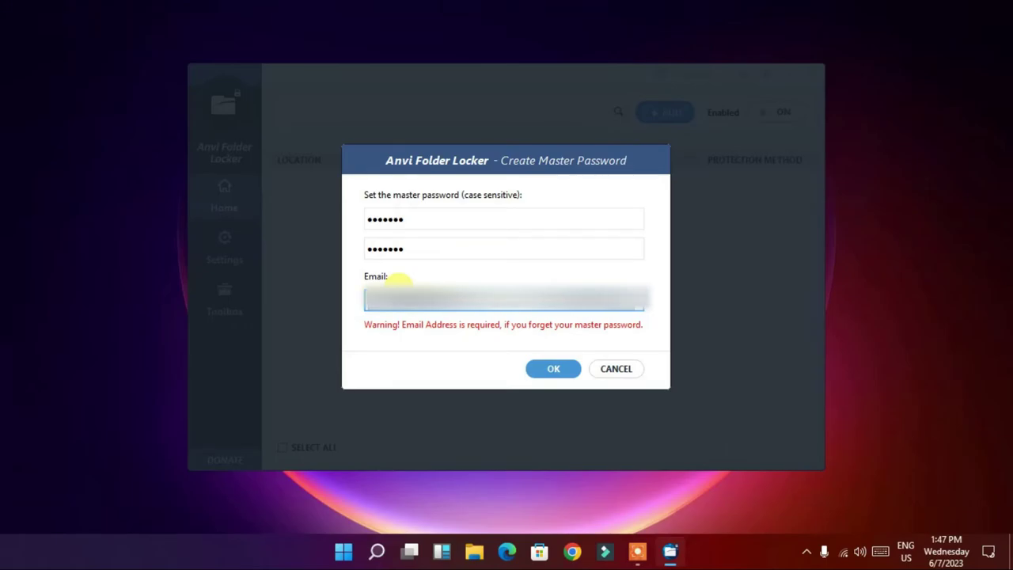
click(558, 372)
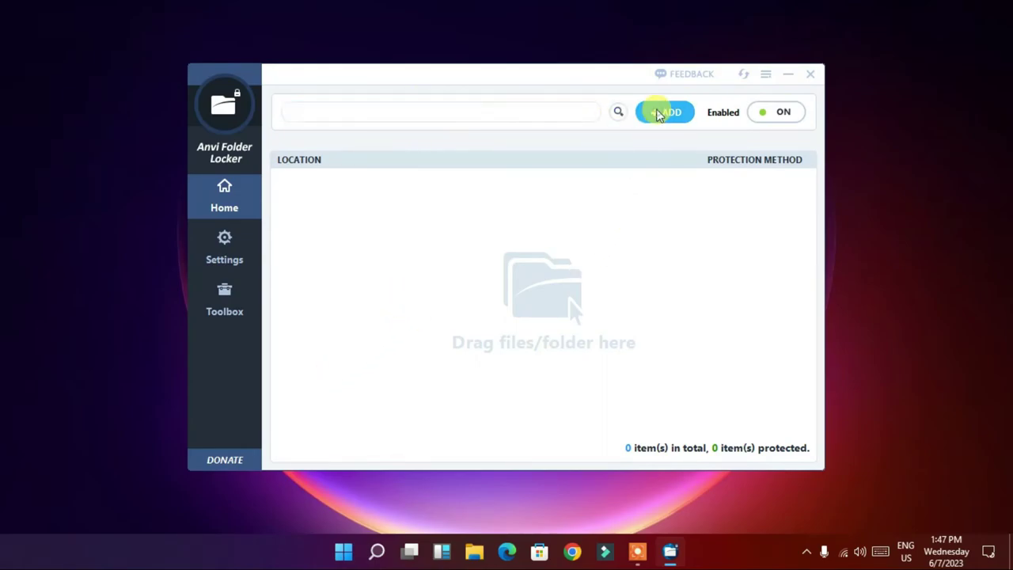
Step: Add the F:\Important File\ folder to Anvi Folder Locker's protected list
click(659, 113)
click(340, 224)
click(355, 202)
double_click(412, 242)
double_click(427, 256)
click(421, 215)
click(720, 425)
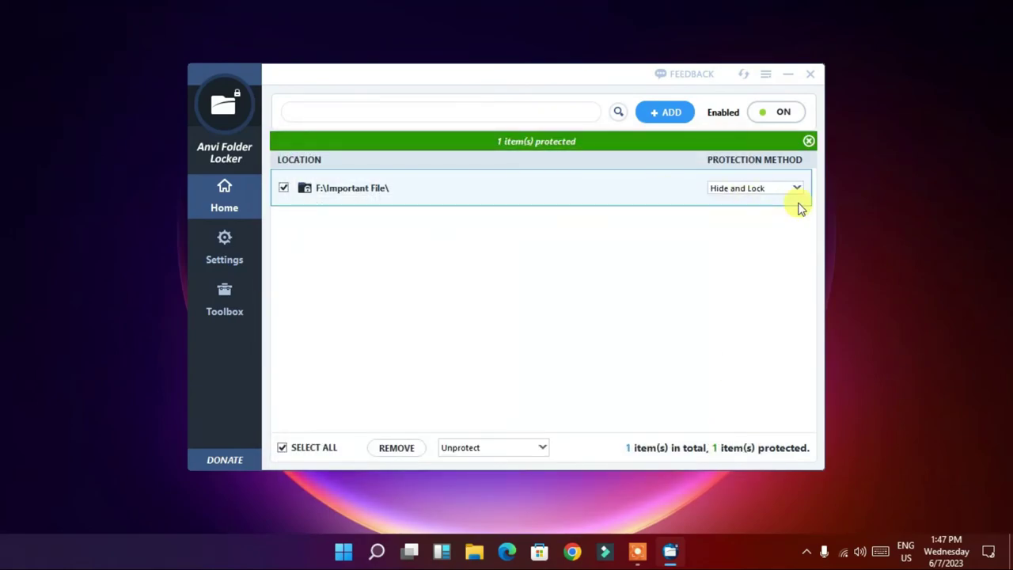
Step: Choose the folder's protection method, confirm Explorer denies access, and close both windows
click(515, 445)
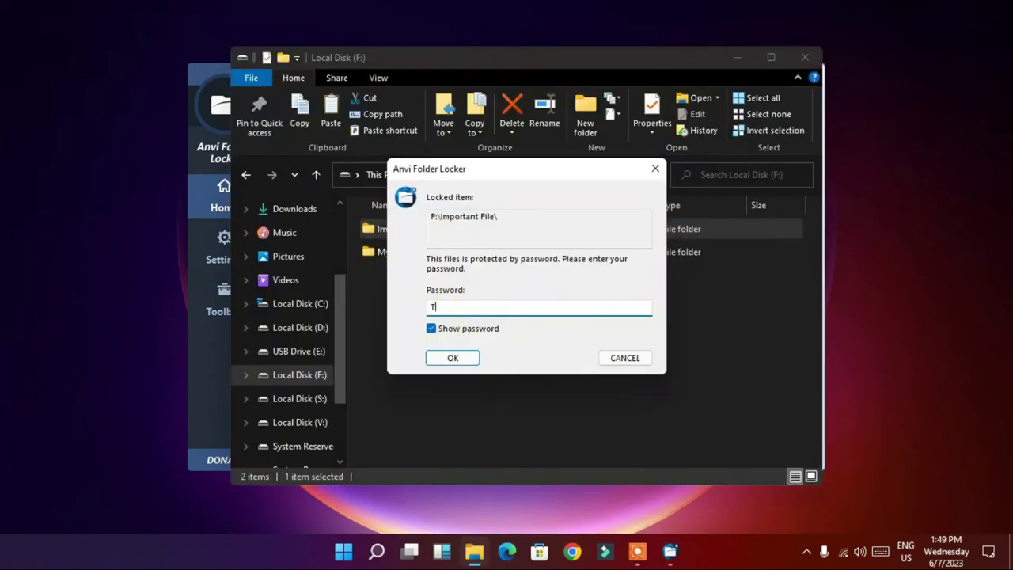
text(echy)
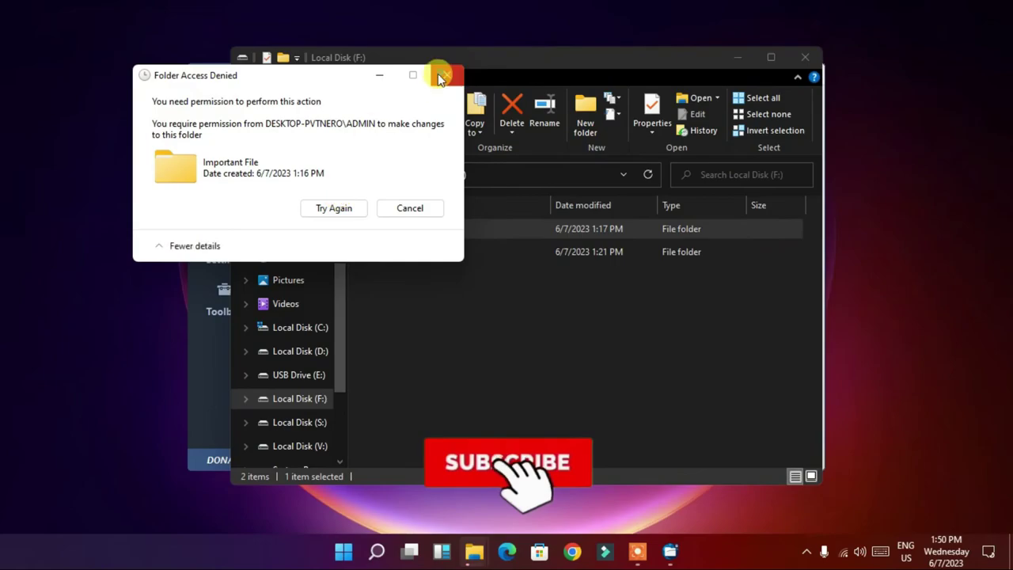
click(440, 76)
click(805, 57)
click(808, 73)
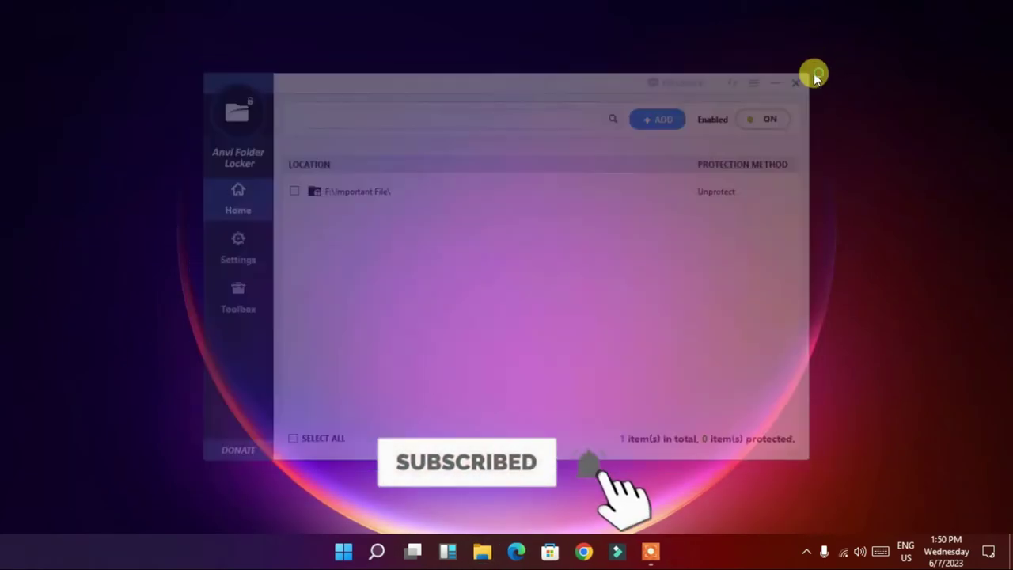